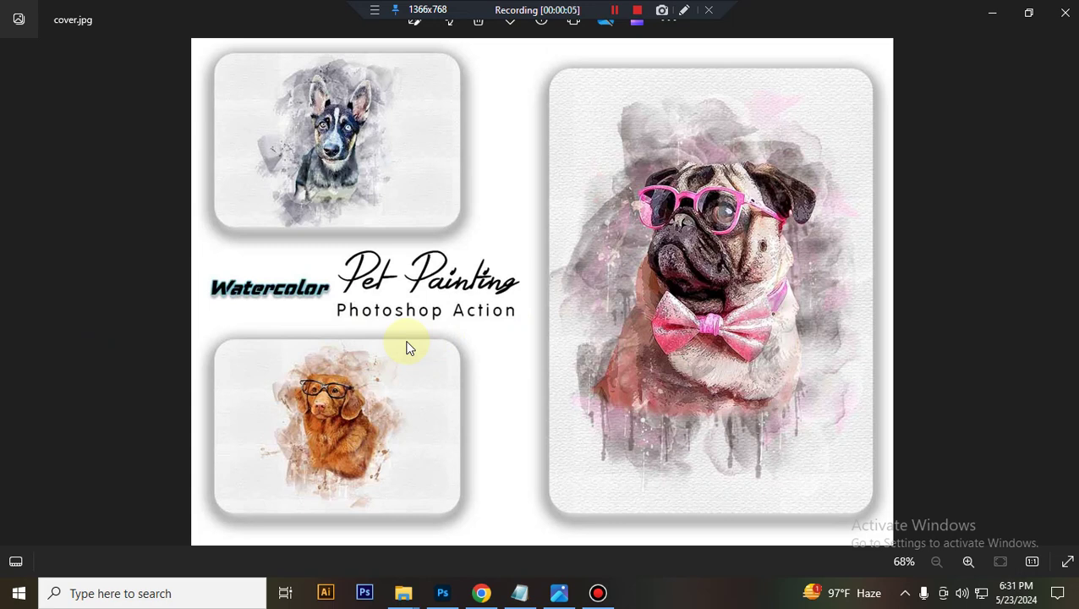
Load the Watercolor Pet Painting action file into Photoshop
{"action": "left_click", "coordinate": [443, 593]}
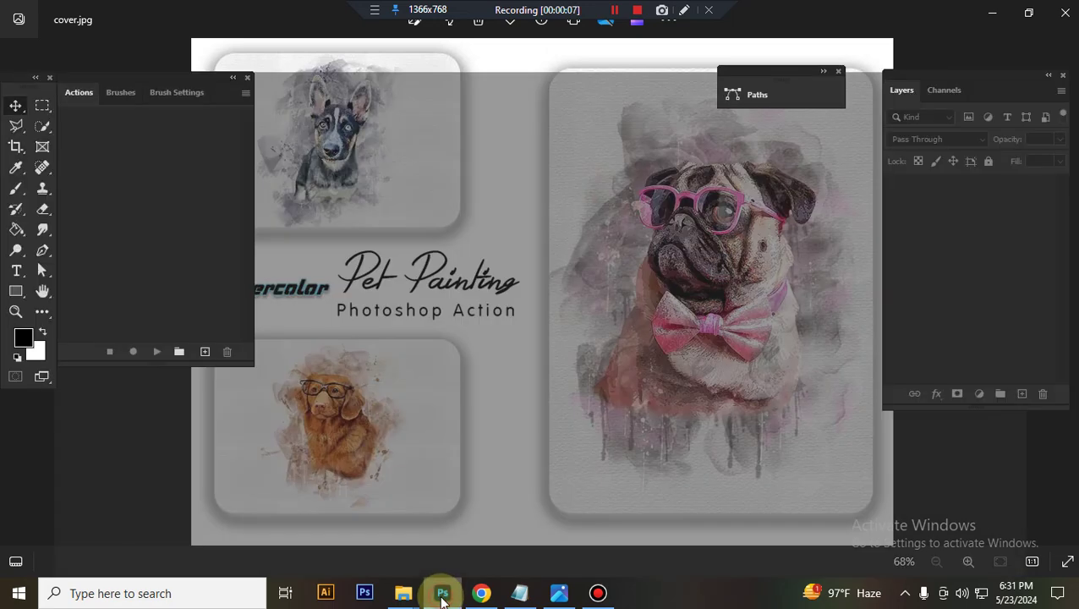
{"action": "mouse_move", "coordinate": [404, 592]}
{"action": "left_click", "coordinate": [338, 529]}
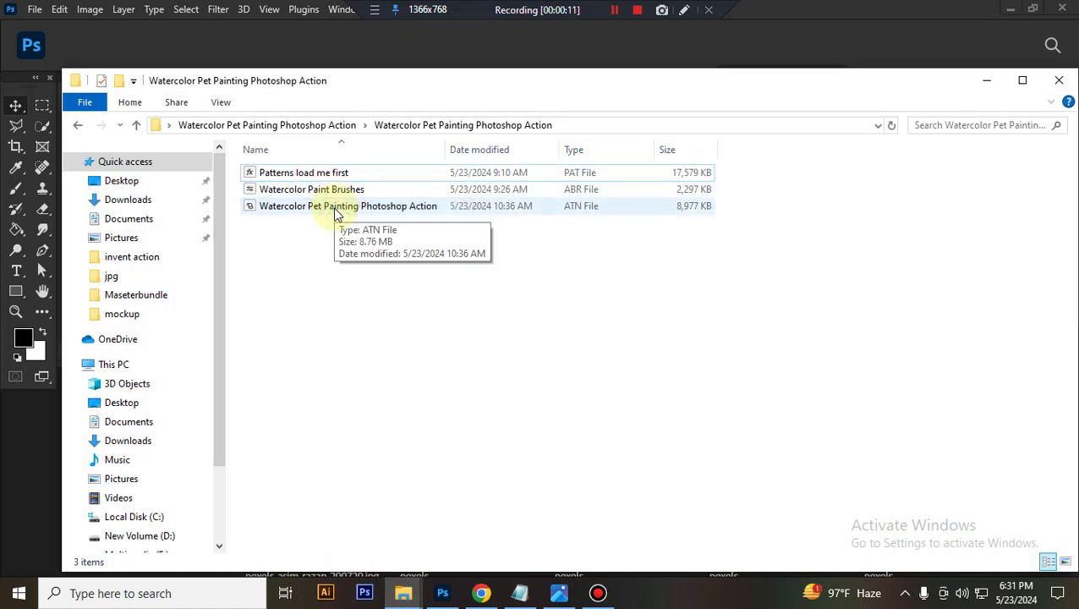
{"action": "left_click", "coordinate": [335, 211]}
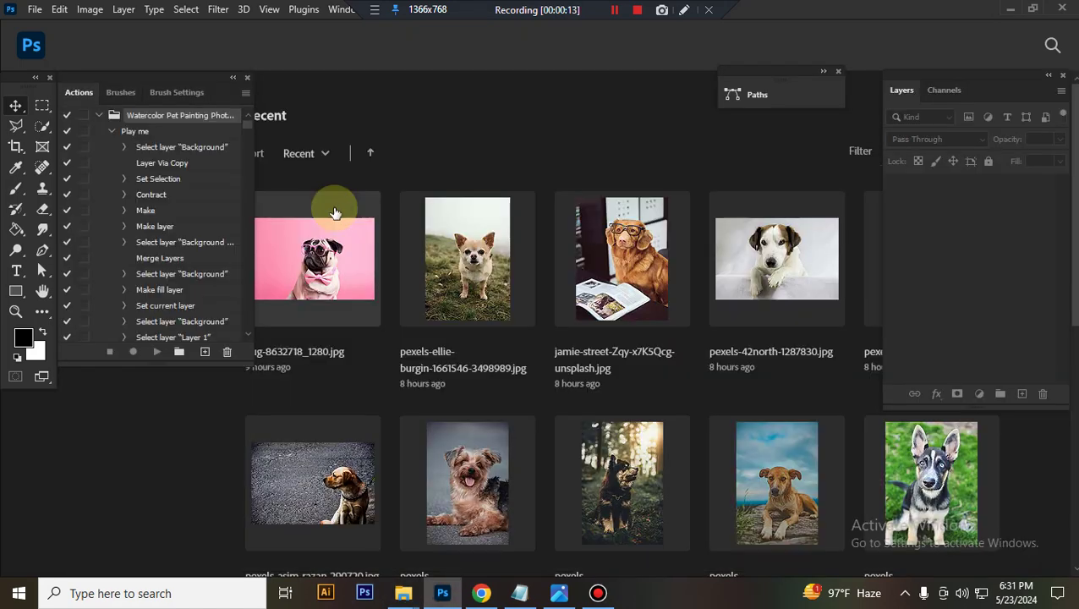
Load the Watercolor Paint Brushes file into Photoshop
{"action": "mouse_move", "coordinate": [407, 598]}
{"action": "left_click", "coordinate": [366, 557]}
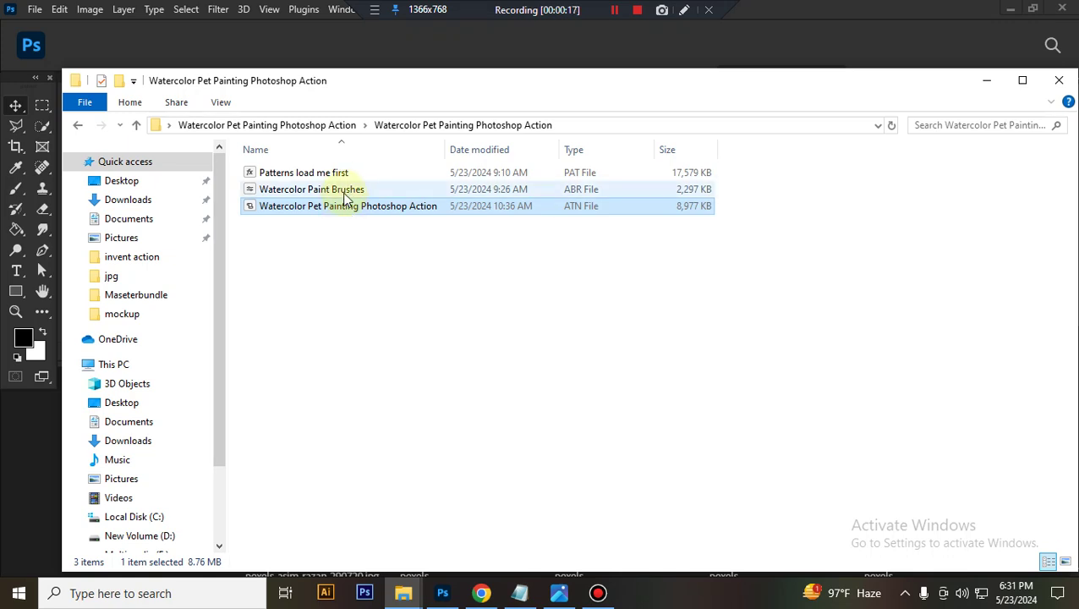
{"action": "left_click", "coordinate": [370, 191]}
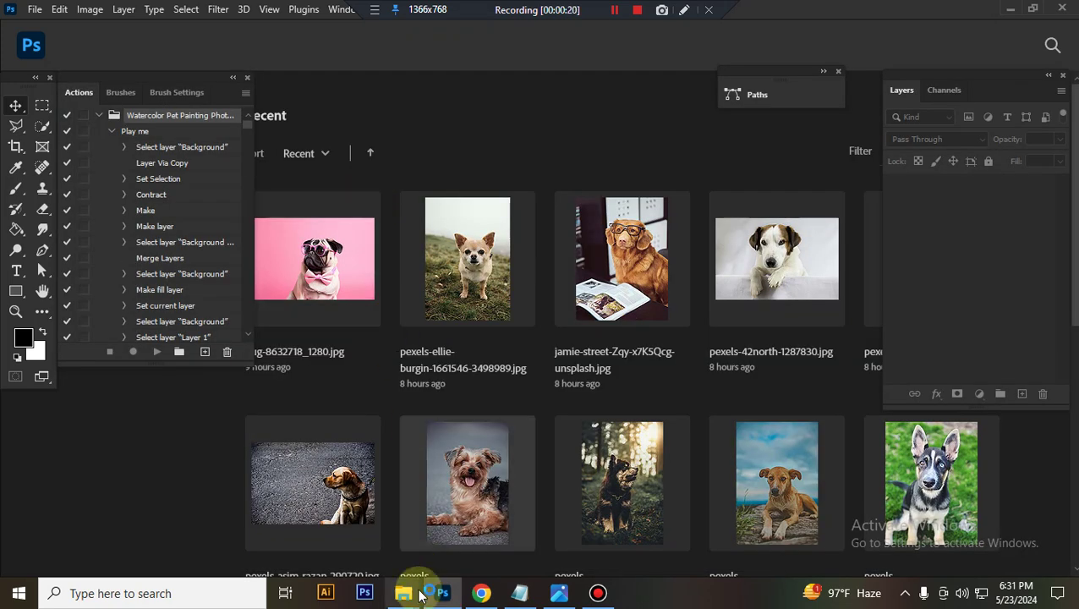
Load the Patterns load me first file, then bring up the folder of dog photos
{"action": "mouse_move", "coordinate": [404, 593]}
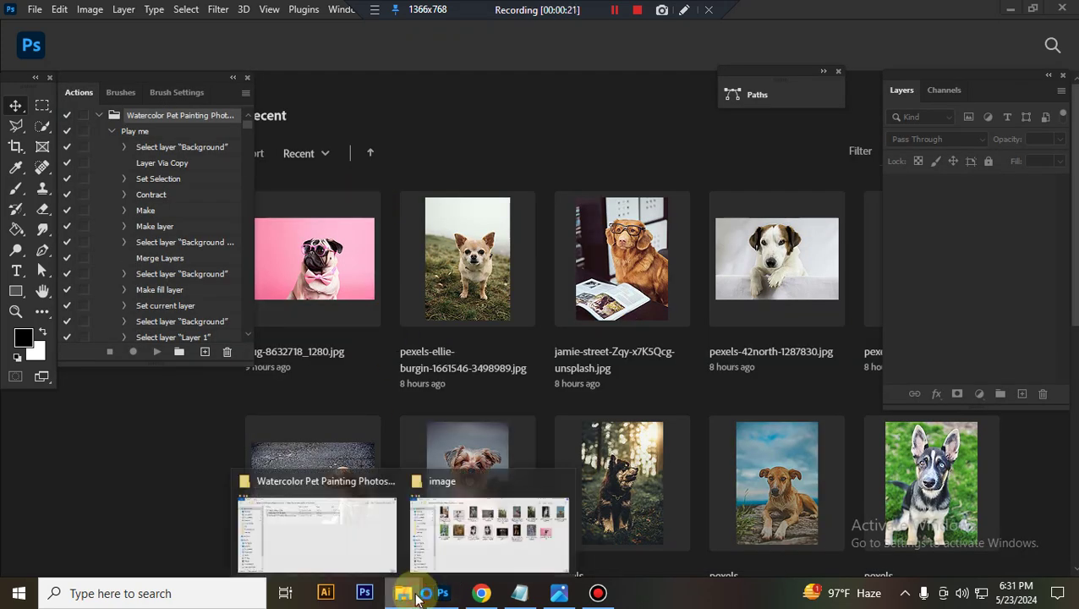
{"action": "left_click", "coordinate": [338, 494]}
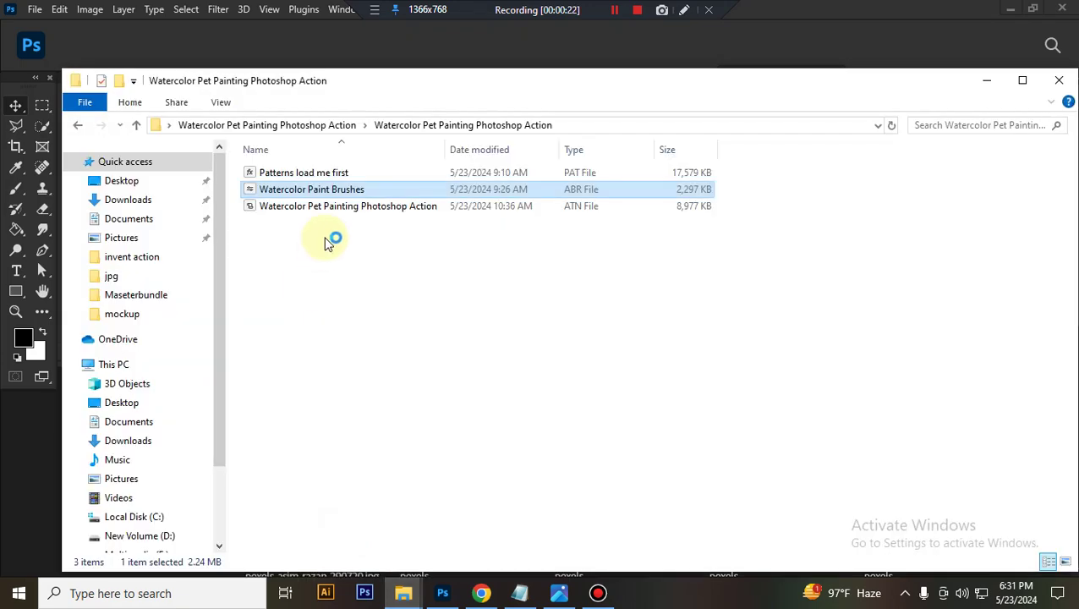
{"action": "left_click", "coordinate": [364, 174]}
{"action": "double_click", "coordinate": [364, 174]}
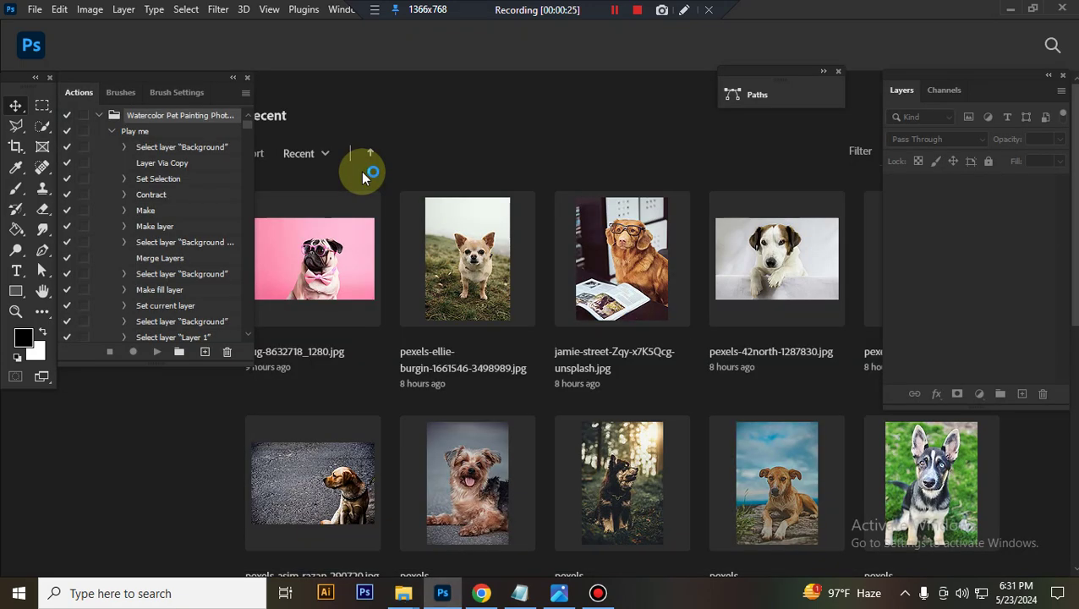
{"action": "mouse_move", "coordinate": [404, 597]}
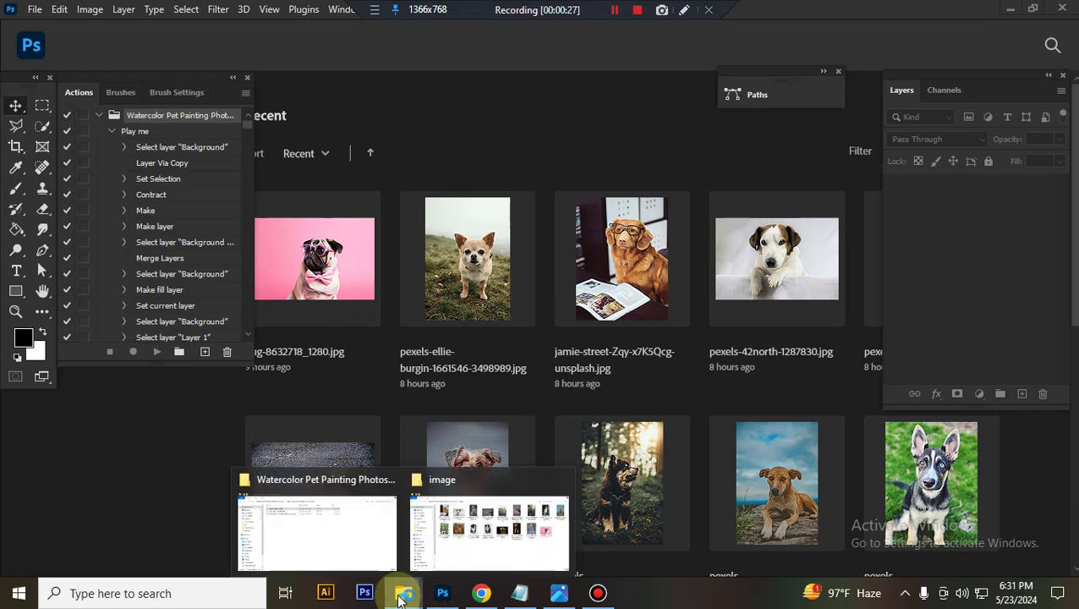
{"action": "left_click", "coordinate": [484, 520]}
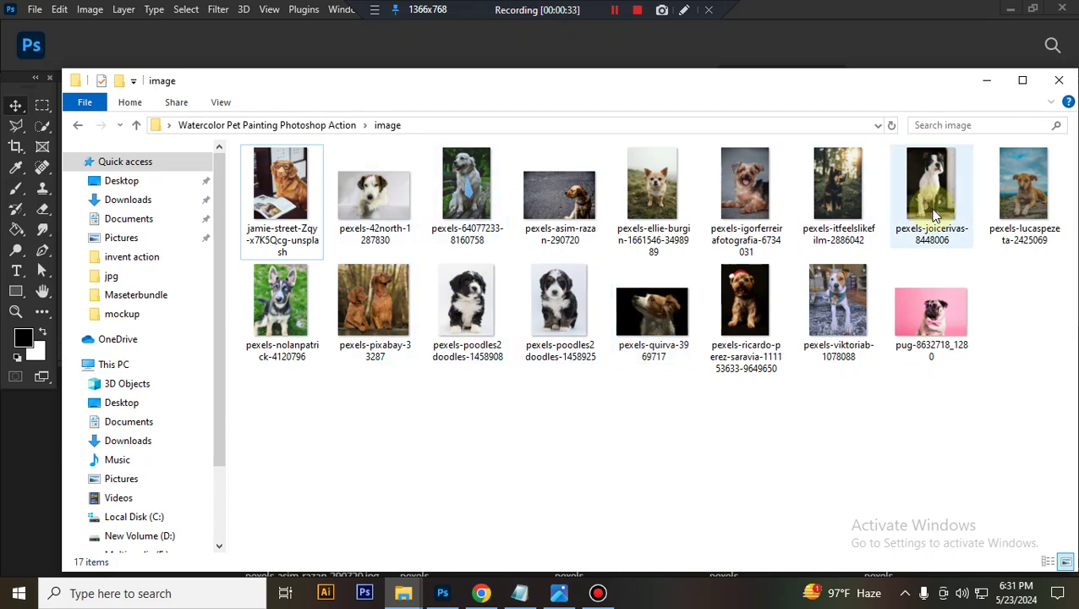
Drag the jamie-street dog-in-glasses photo into Photoshop to open it as a document
{"action": "left_click_drag", "start_coordinate": [291, 175], "coordinate": [514, 322]}
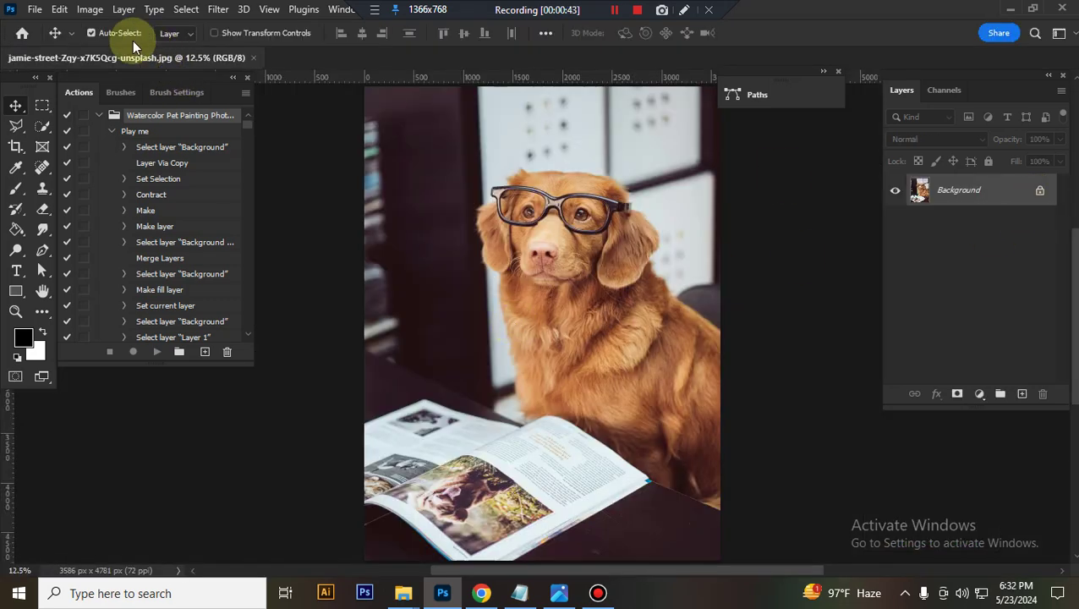
Confirm the image mode is RGB Color
{"action": "left_click", "coordinate": [90, 9]}
{"action": "mouse_move", "coordinate": [100, 30]}
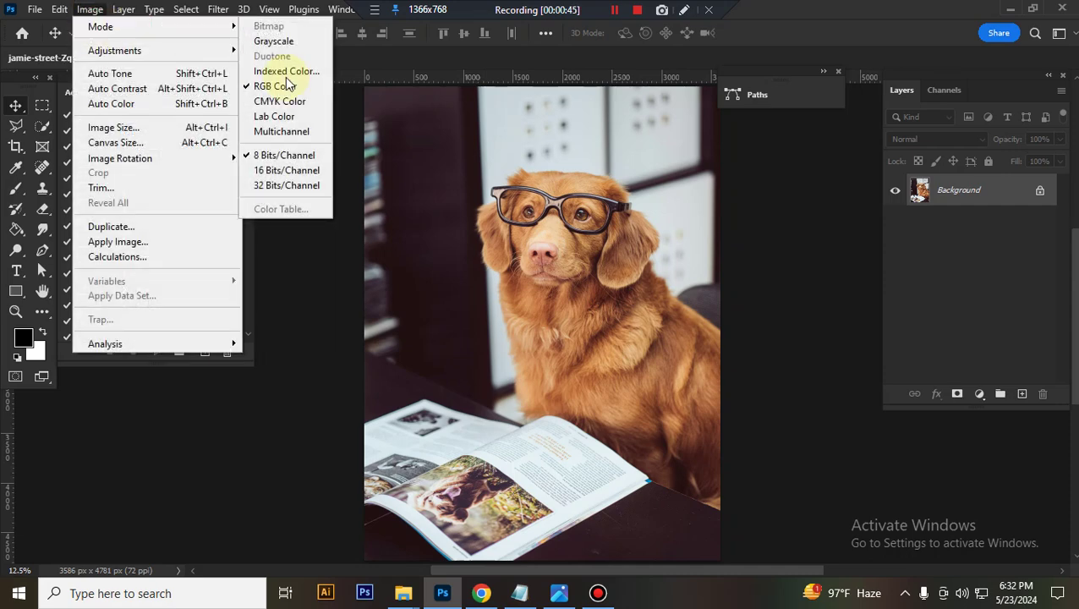
{"action": "left_click", "coordinate": [1023, 188]}
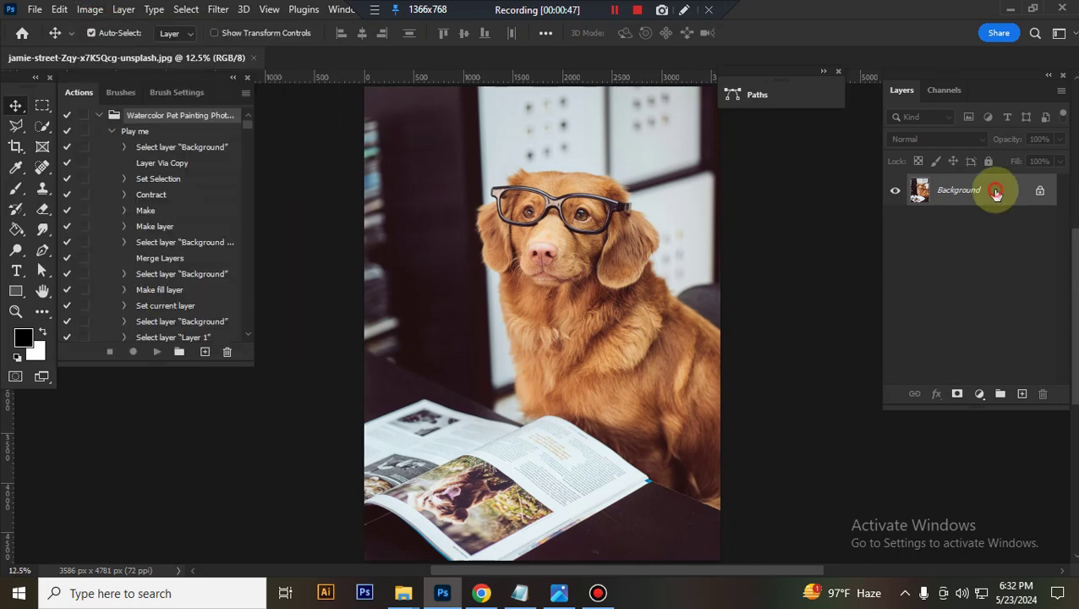
Add a new empty layer above Background and name it 'paint'
{"action": "left_click", "coordinate": [1023, 395]}
{"action": "double_click", "coordinate": [954, 190]}
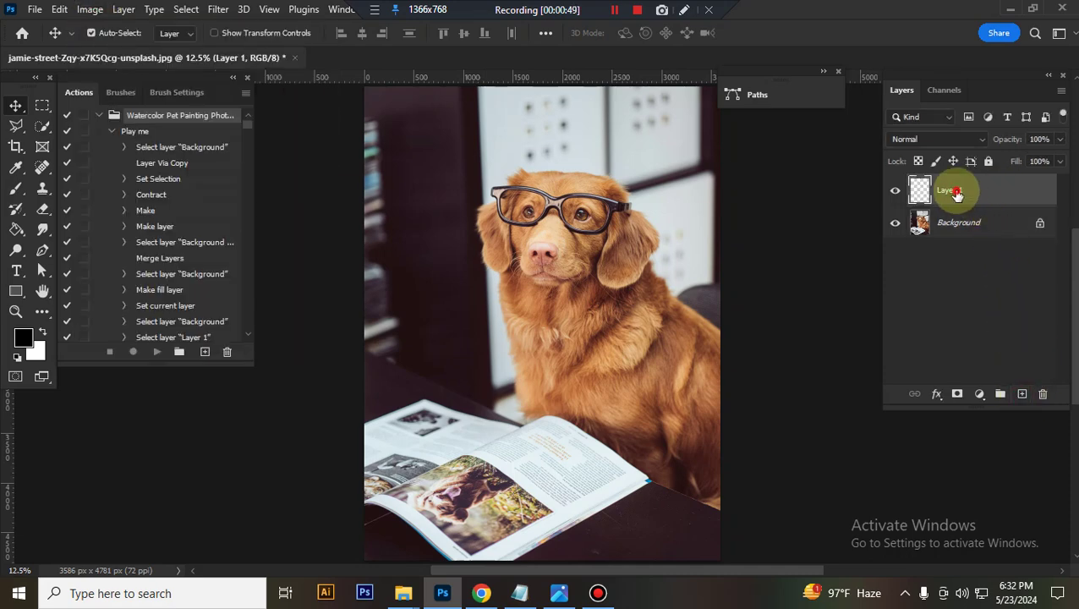
{"action": "type", "text": "paint"}
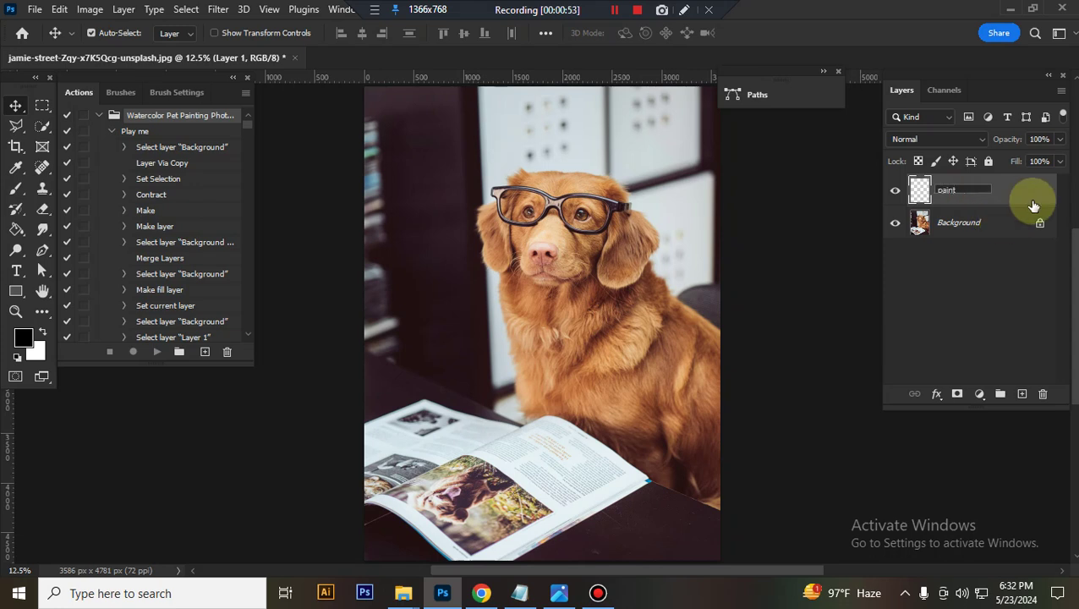
{"action": "key", "text": "Return"}
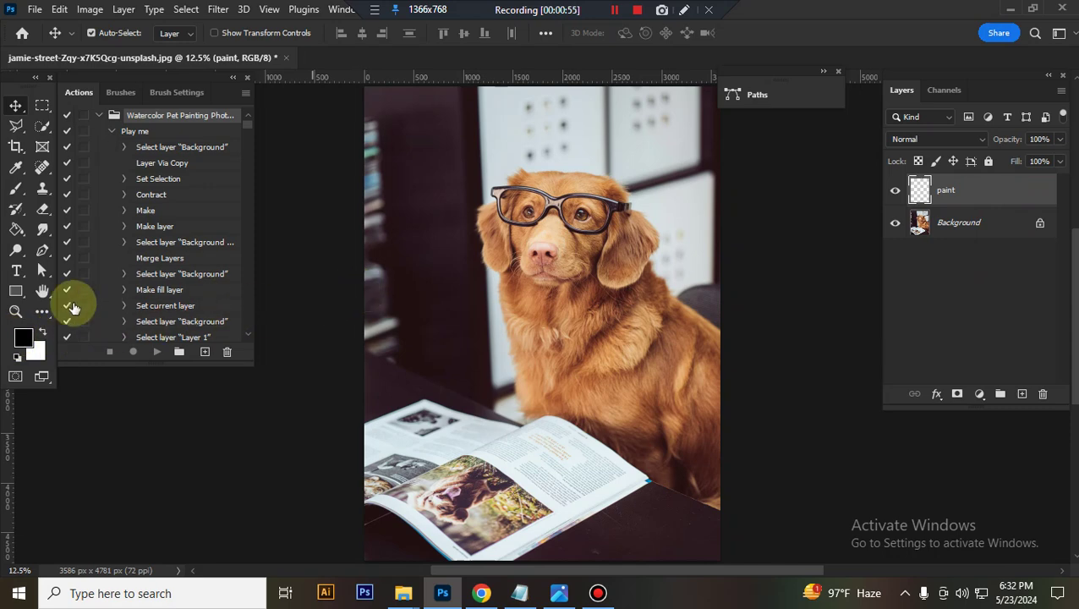
Set the foreground colour to #ff0000 and select the Soft Round brush
{"action": "left_click", "coordinate": [23, 338]}
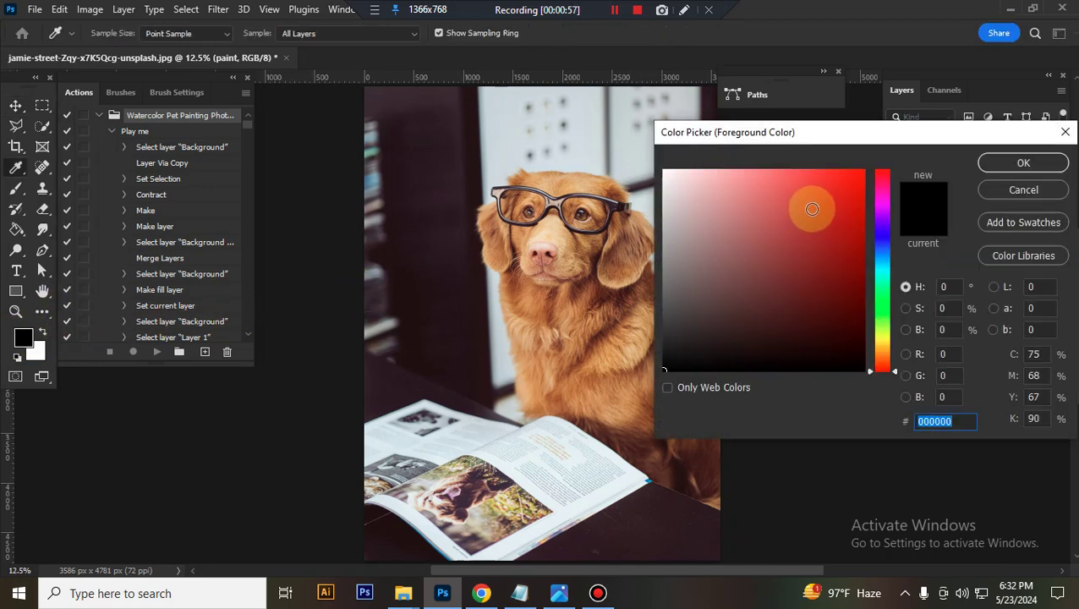
{"action": "left_click_drag", "start_coordinate": [812, 209], "coordinate": [897, 146]}
{"action": "left_click", "coordinate": [1018, 166]}
{"action": "left_click", "coordinate": [16, 188]}
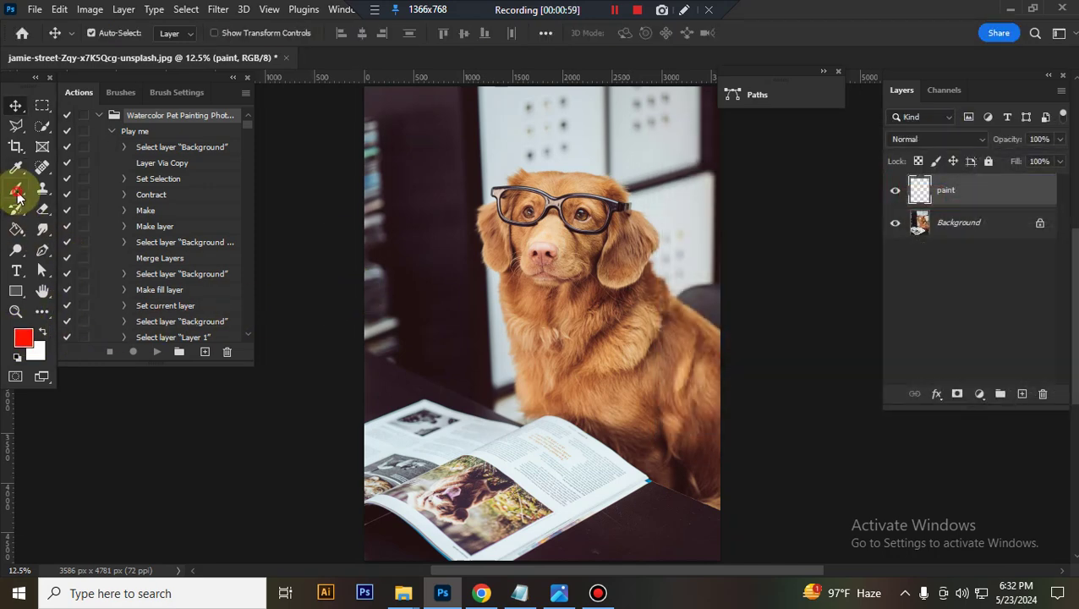
{"action": "left_click", "coordinate": [116, 33]}
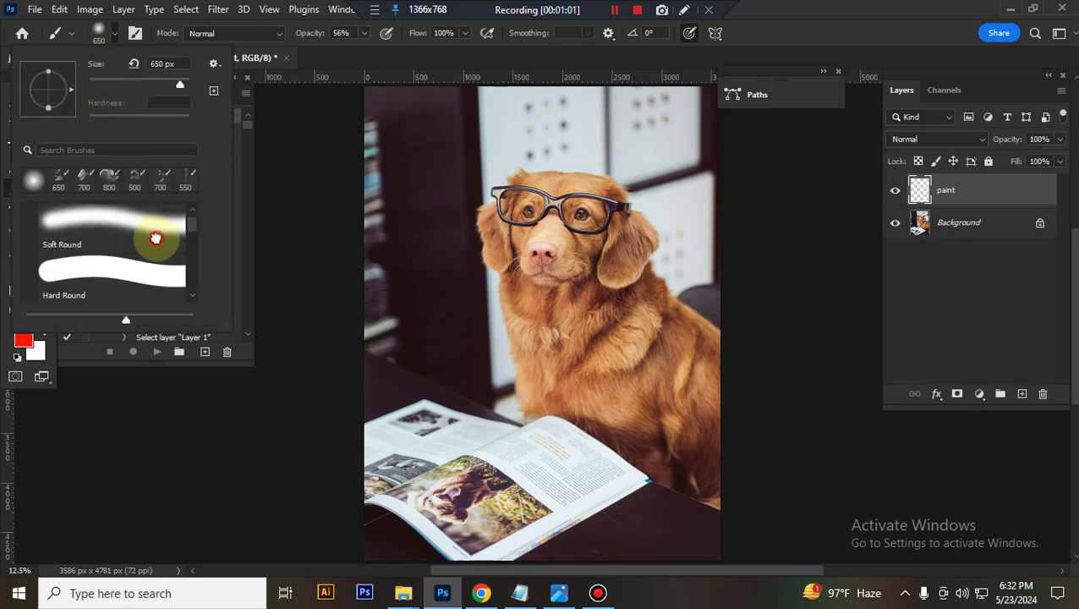
{"action": "left_click", "coordinate": [156, 238]}
{"action": "left_click", "coordinate": [985, 198]}
Paint solid red at 100% opacity over the dog's head and body
{"action": "mouse_move", "coordinate": [562, 239]}
{"action": "left_mouse_down"}
{"action": "mouse_move", "coordinate": [584, 279]}
{"action": "mouse_move", "coordinate": [558, 245]}
{"action": "mouse_move", "coordinate": [582, 244]}
{"action": "left_mouse_up"}
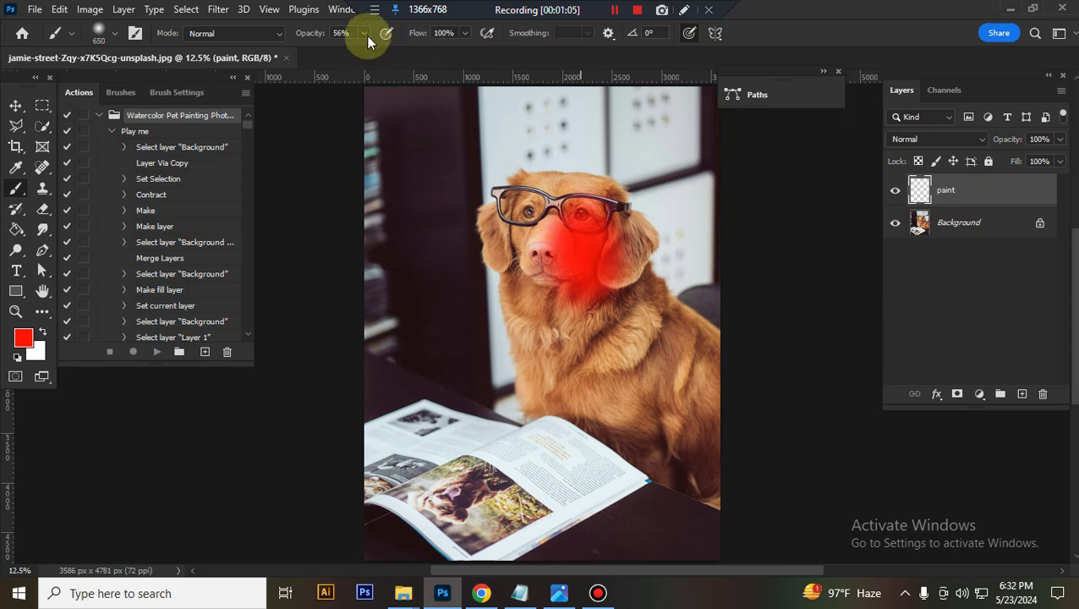
{"action": "left_click_drag", "start_coordinate": [366, 53], "coordinate": [401, 54]}
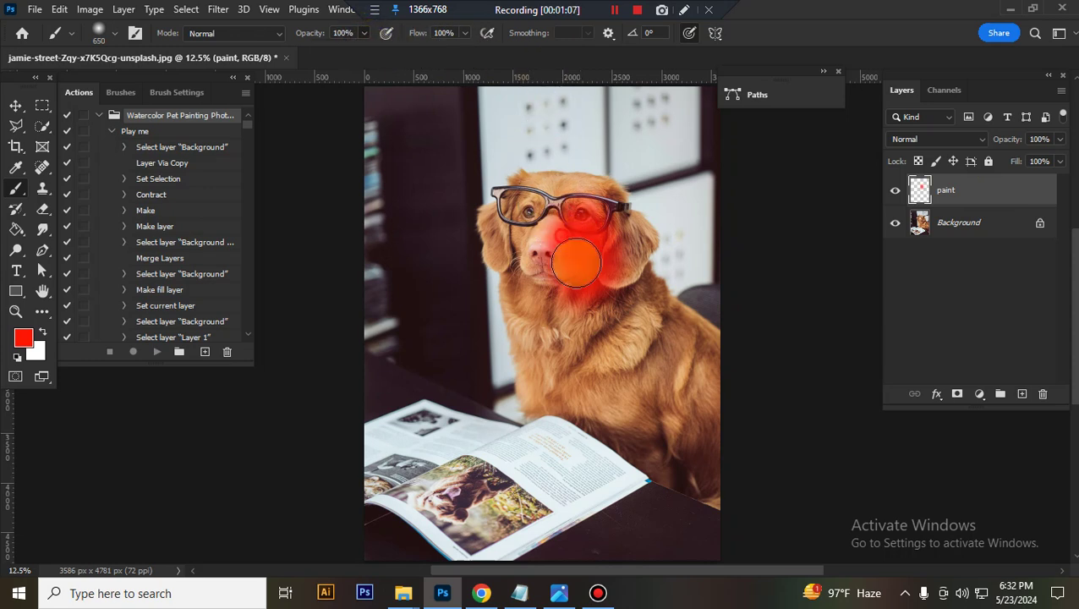
{"action": "mouse_move", "coordinate": [576, 224]}
{"action": "left_mouse_down"}
{"action": "mouse_move", "coordinate": [575, 267]}
{"action": "mouse_move", "coordinate": [568, 245]}
{"action": "mouse_move", "coordinate": [585, 255]}
{"action": "mouse_move", "coordinate": [578, 260]}
{"action": "mouse_move", "coordinate": [557, 214]}
{"action": "mouse_move", "coordinate": [536, 228]}
{"action": "mouse_move", "coordinate": [549, 240]}
{"action": "mouse_move", "coordinate": [581, 216]}
{"action": "mouse_move", "coordinate": [556, 224]}
{"action": "mouse_move", "coordinate": [588, 230]}
{"action": "mouse_move", "coordinate": [556, 257]}
{"action": "mouse_move", "coordinate": [588, 223]}
{"action": "mouse_move", "coordinate": [610, 235]}
{"action": "mouse_move", "coordinate": [610, 269]}
{"action": "mouse_move", "coordinate": [611, 228]}
{"action": "mouse_move", "coordinate": [598, 217]}
{"action": "mouse_move", "coordinate": [594, 234]}
{"action": "mouse_move", "coordinate": [597, 212]}
{"action": "mouse_move", "coordinate": [557, 209]}
{"action": "mouse_move", "coordinate": [521, 231]}
{"action": "mouse_move", "coordinate": [518, 212]}
{"action": "mouse_move", "coordinate": [511, 227]}
{"action": "mouse_move", "coordinate": [530, 257]}
{"action": "mouse_move", "coordinate": [527, 204]}
{"action": "mouse_move", "coordinate": [560, 218]}
{"action": "mouse_move", "coordinate": [569, 201]}
{"action": "mouse_move", "coordinate": [593, 253]}
{"action": "mouse_move", "coordinate": [591, 318]}
{"action": "mouse_move", "coordinate": [539, 282]}
{"action": "mouse_move", "coordinate": [555, 319]}
{"action": "mouse_move", "coordinate": [542, 278]}
{"action": "mouse_move", "coordinate": [543, 319]}
{"action": "mouse_move", "coordinate": [565, 346]}
{"action": "mouse_move", "coordinate": [609, 366]}
{"action": "mouse_move", "coordinate": [625, 286]}
{"action": "mouse_move", "coordinate": [622, 294]}
{"action": "mouse_move", "coordinate": [619, 237]}
{"action": "mouse_move", "coordinate": [626, 252]}
{"action": "mouse_move", "coordinate": [612, 254]}
{"action": "mouse_move", "coordinate": [629, 307]}
{"action": "mouse_move", "coordinate": [664, 349]}
{"action": "mouse_move", "coordinate": [627, 293]}
{"action": "mouse_move", "coordinate": [645, 346]}
{"action": "mouse_move", "coordinate": [551, 361]}
{"action": "mouse_move", "coordinate": [553, 380]}
{"action": "mouse_move", "coordinate": [678, 368]}
{"action": "mouse_move", "coordinate": [668, 321]}
{"action": "mouse_move", "coordinate": [631, 399]}
{"action": "mouse_move", "coordinate": [574, 395]}
{"action": "mouse_move", "coordinate": [653, 356]}
{"action": "left_mouse_up"}
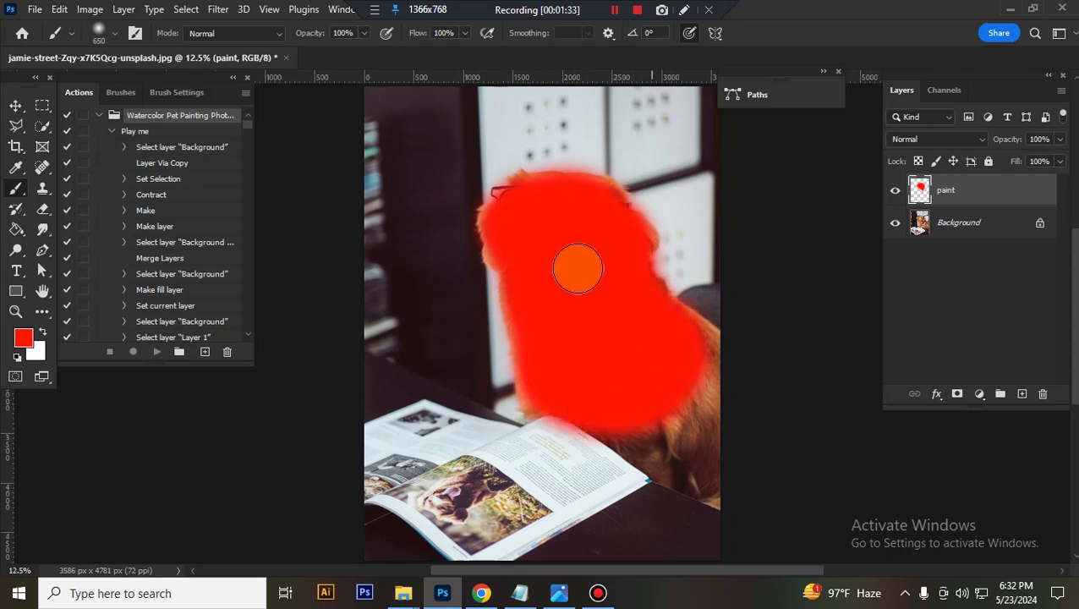
Set a 3000 × 2000 px crop at 72 px/in and position the photo inside it
{"action": "left_click", "coordinate": [15, 105]}
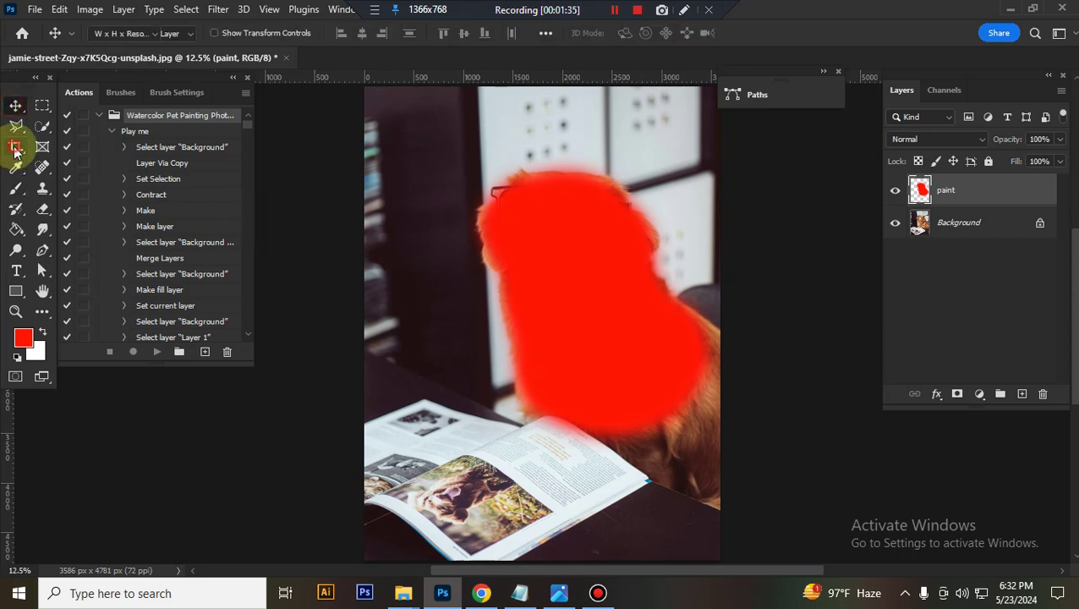
{"action": "left_click", "coordinate": [15, 148]}
{"action": "left_click", "coordinate": [196, 31]}
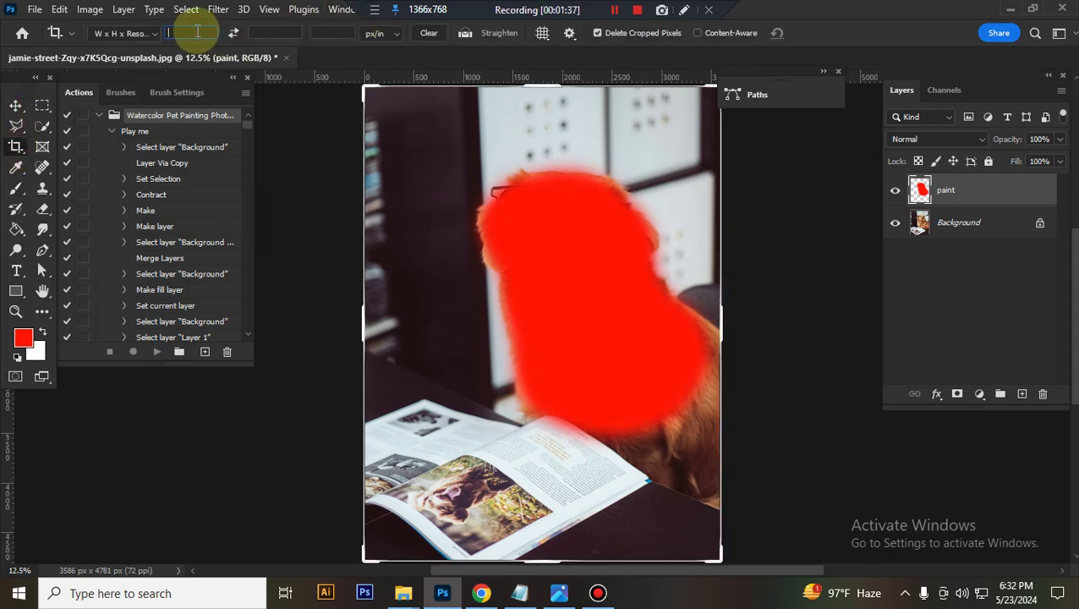
{"action": "type", "text": "3000"}
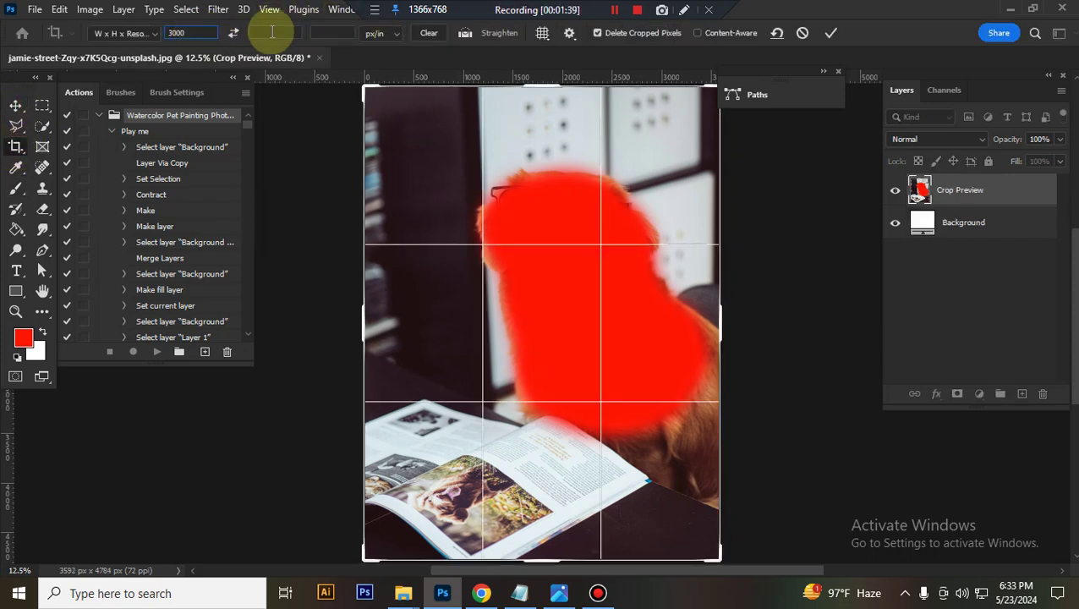
{"action": "type", "text": "2000"}
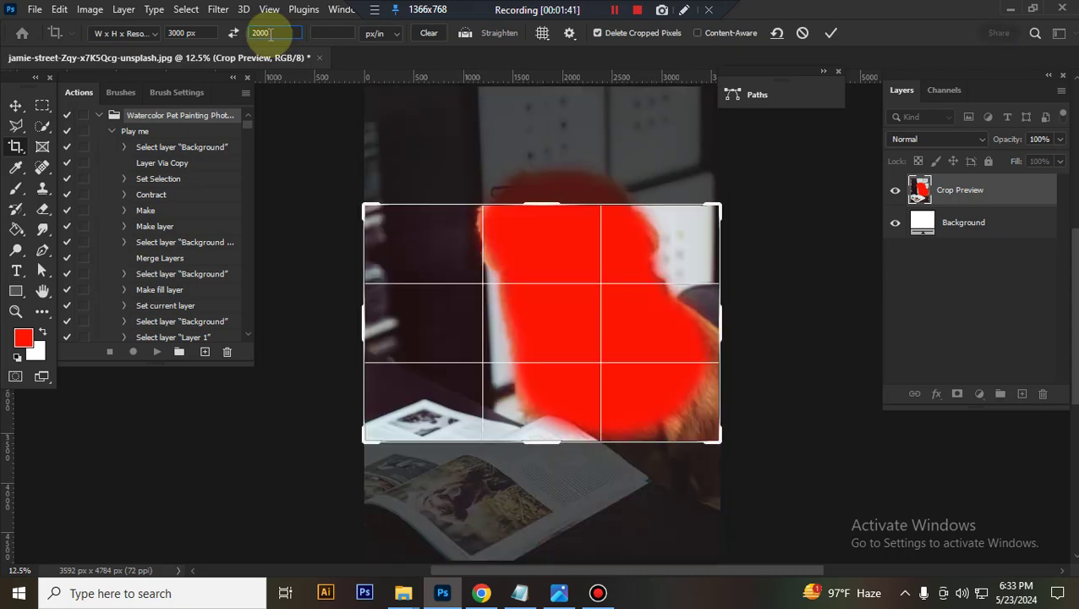
{"action": "left_click", "coordinate": [334, 31]}
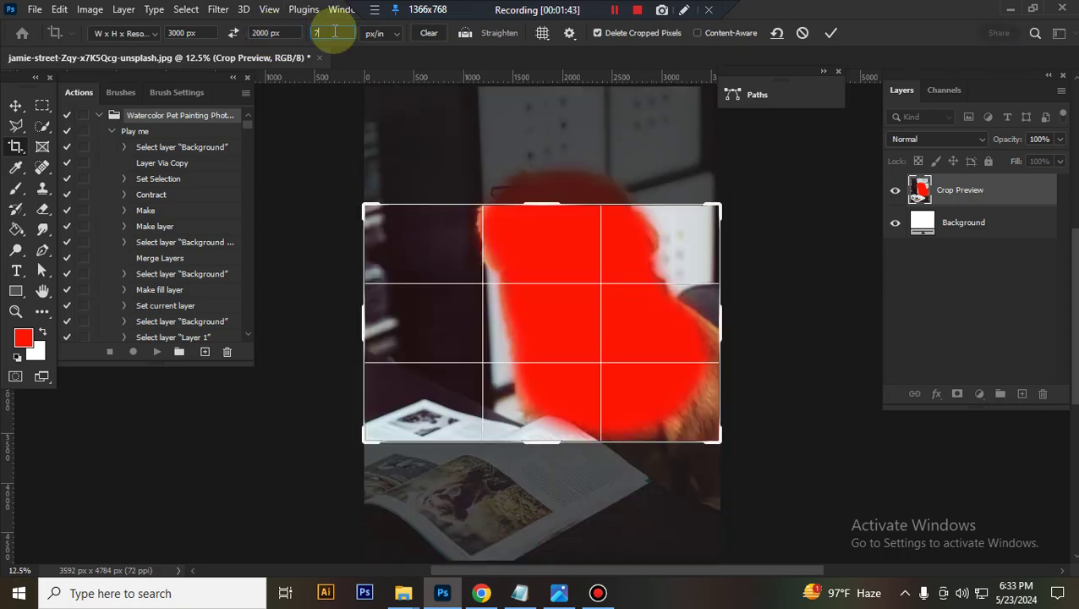
{"action": "type", "text": "72"}
{"action": "left_click_drag", "start_coordinate": [593, 252], "coordinate": [492, 261]}
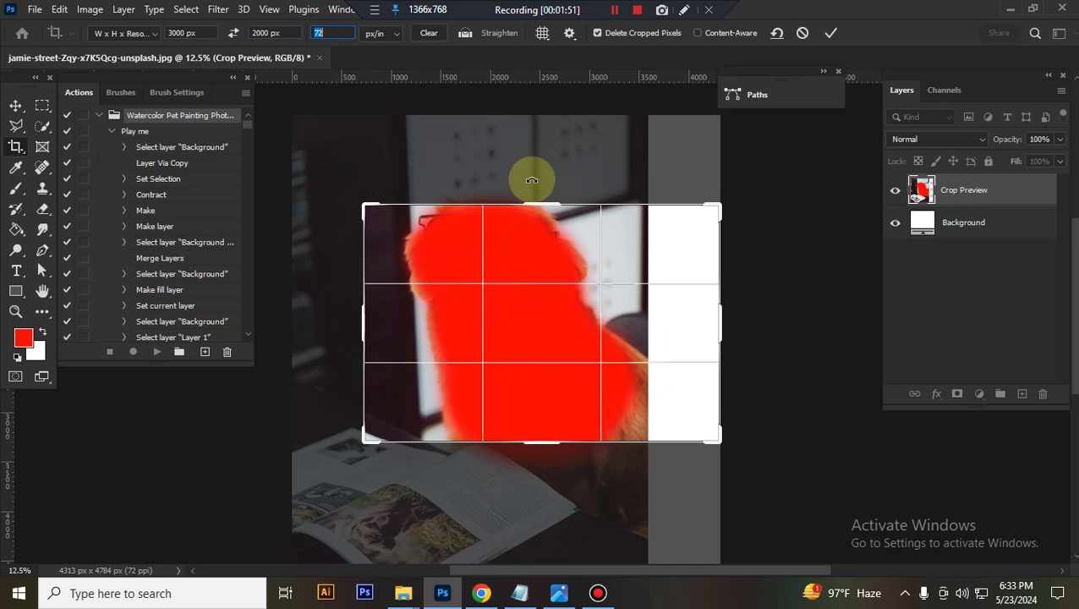
{"action": "key", "text": "ctrl+minus"}
{"action": "left_click_drag", "start_coordinate": [549, 245], "coordinate": [543, 149]}
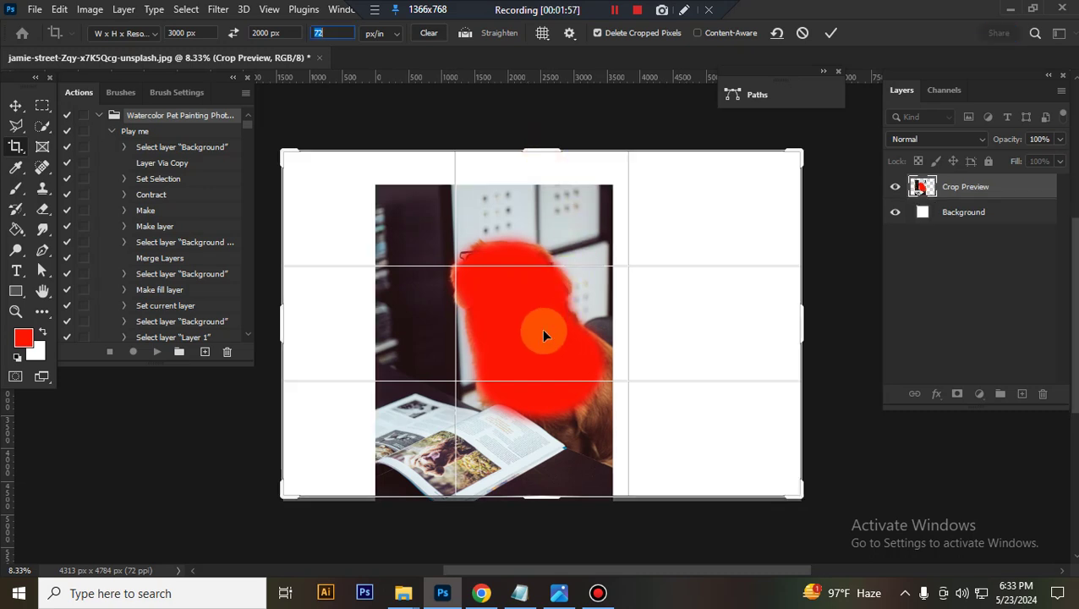
{"action": "left_click_drag", "start_coordinate": [535, 335], "coordinate": [541, 339]}
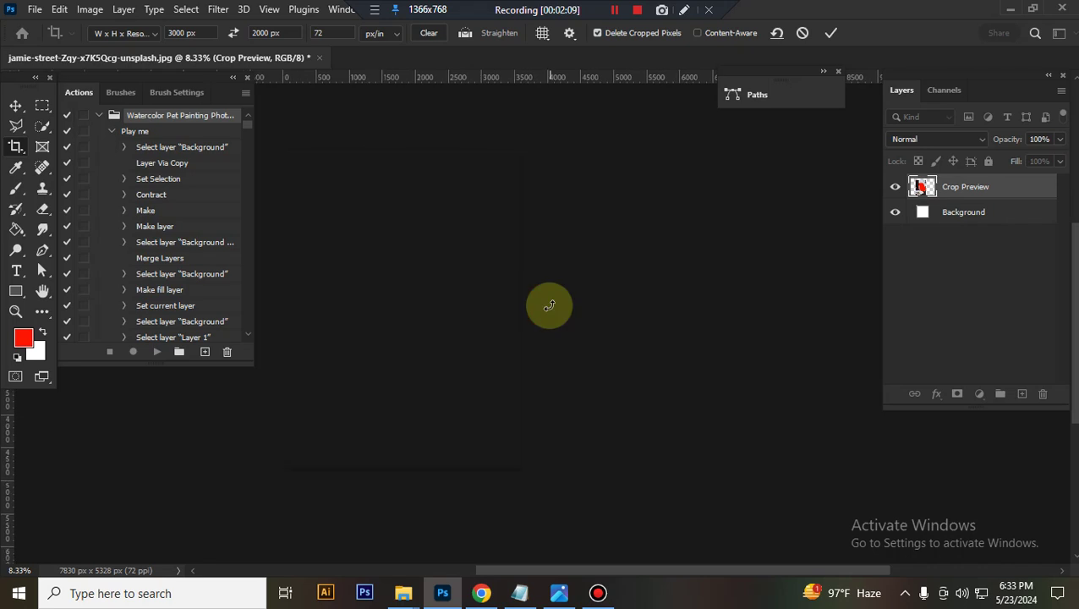
Commit the crop, hide the paint layer, reset default colours and run the Play me action
{"action": "left_click", "coordinate": [17, 110]}
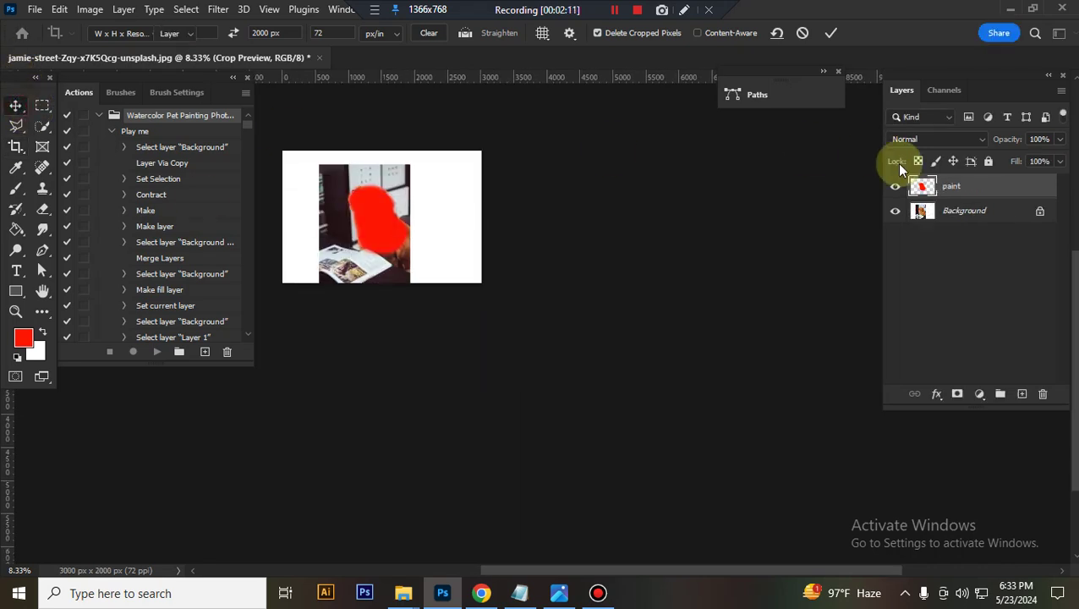
{"action": "left_click", "coordinate": [895, 187]}
{"action": "left_click", "coordinate": [17, 357]}
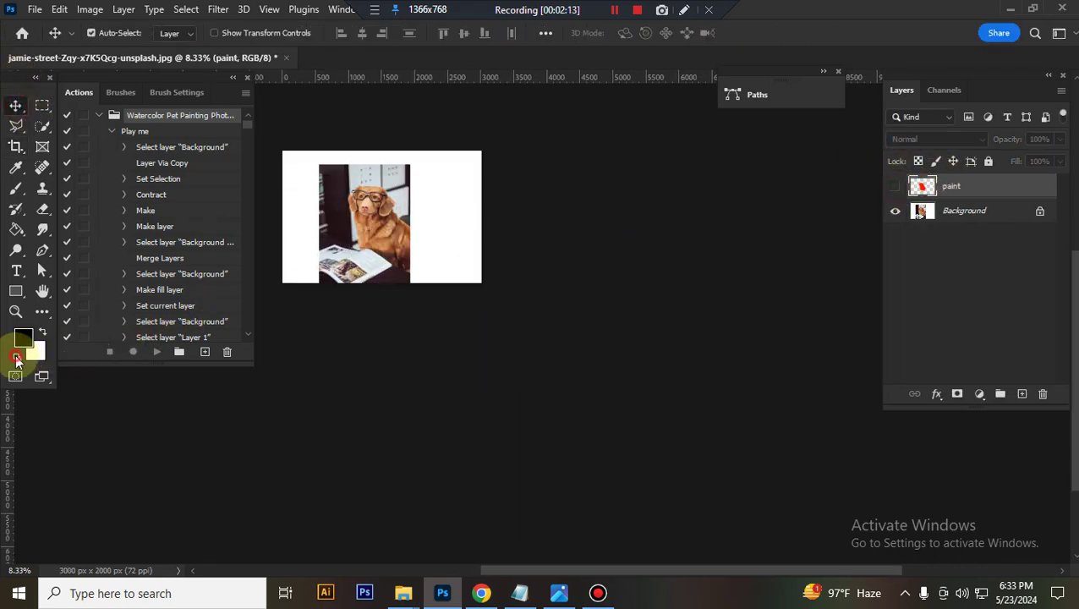
{"action": "left_click", "coordinate": [135, 132]}
{"action": "left_click", "coordinate": [158, 354]}
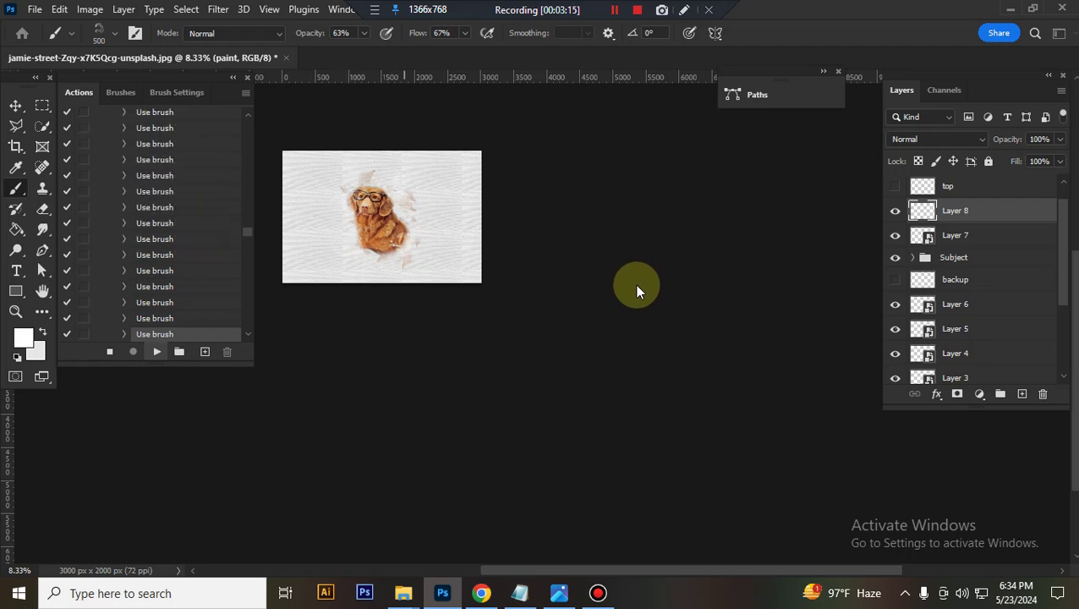
Zoom in on the finished watercolor painting to view the dog
{"action": "left_click", "coordinate": [614, 9]}
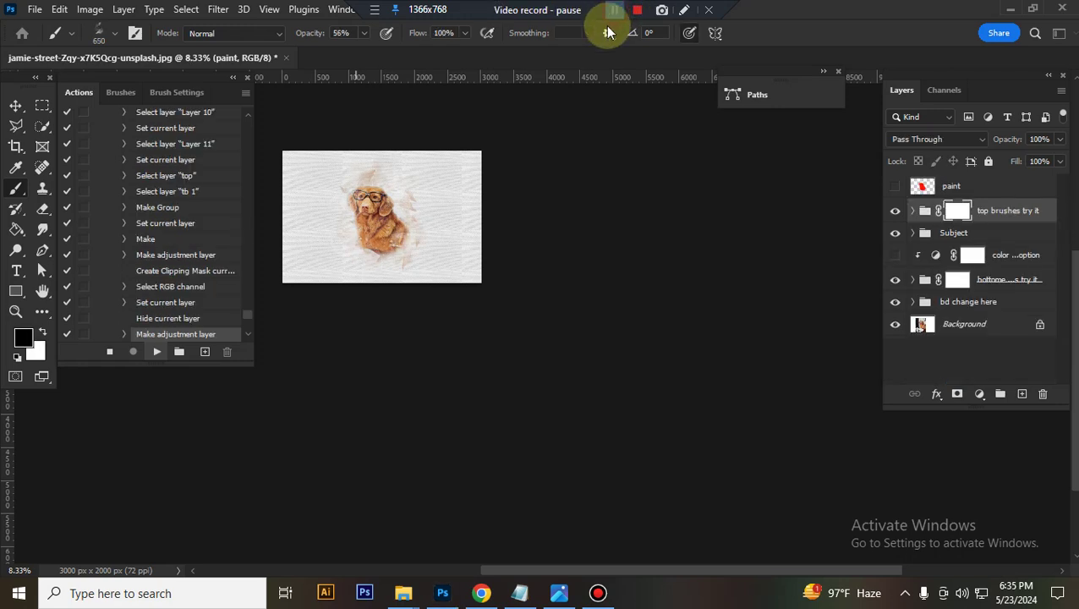
{"action": "left_click", "coordinate": [614, 9]}
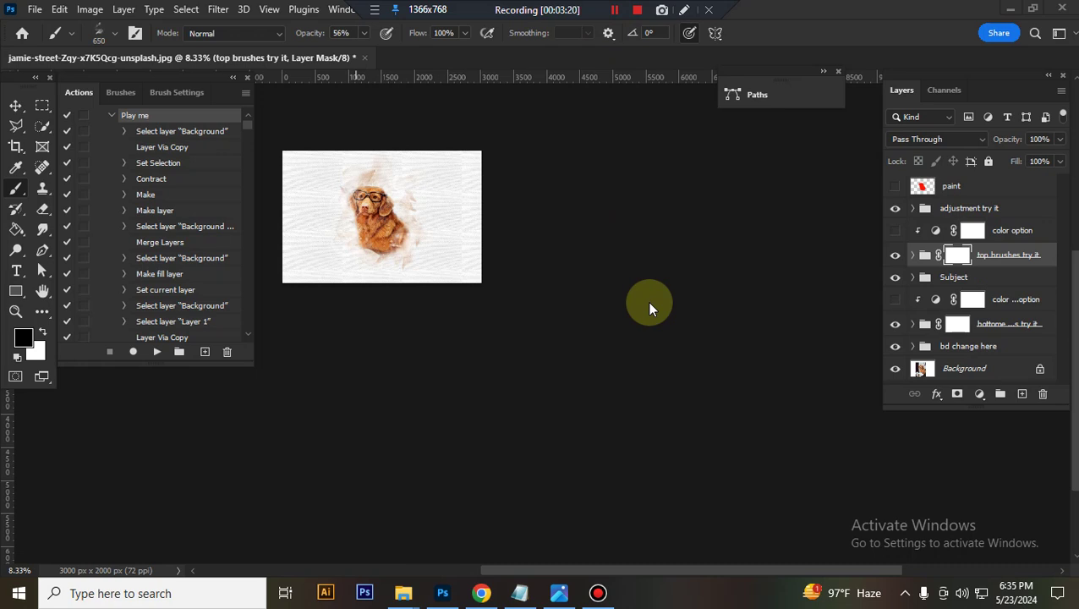
{"action": "left_click", "coordinate": [958, 256]}
{"action": "key", "text": "ctrl+plus"}
{"action": "key", "text": "ctrl+plus"}
{"action": "key", "text": "ctrl+plus"}
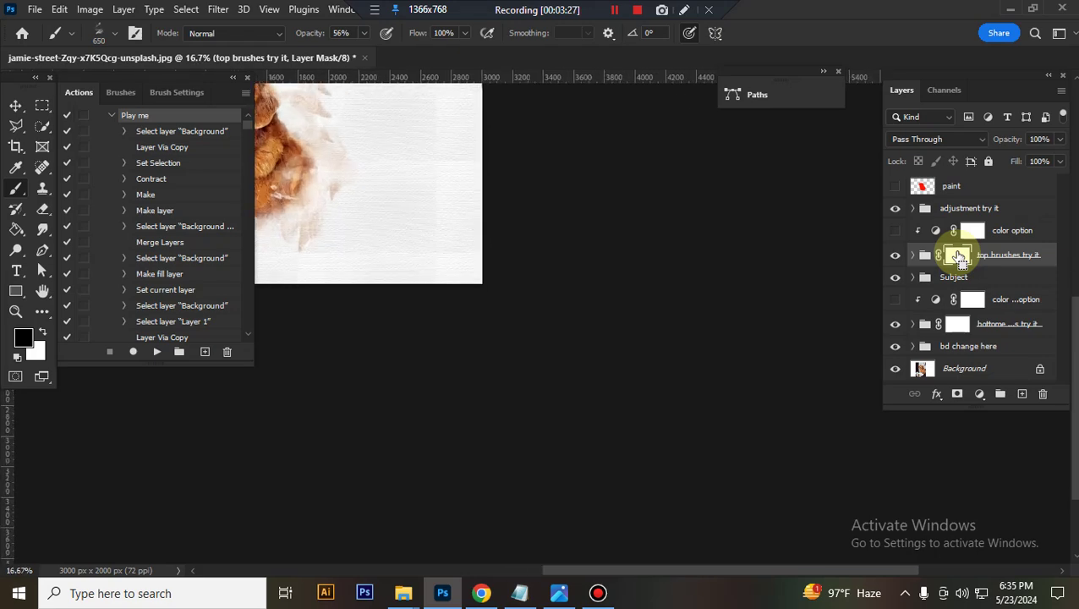
{"action": "key", "text": "ctrl+plus"}
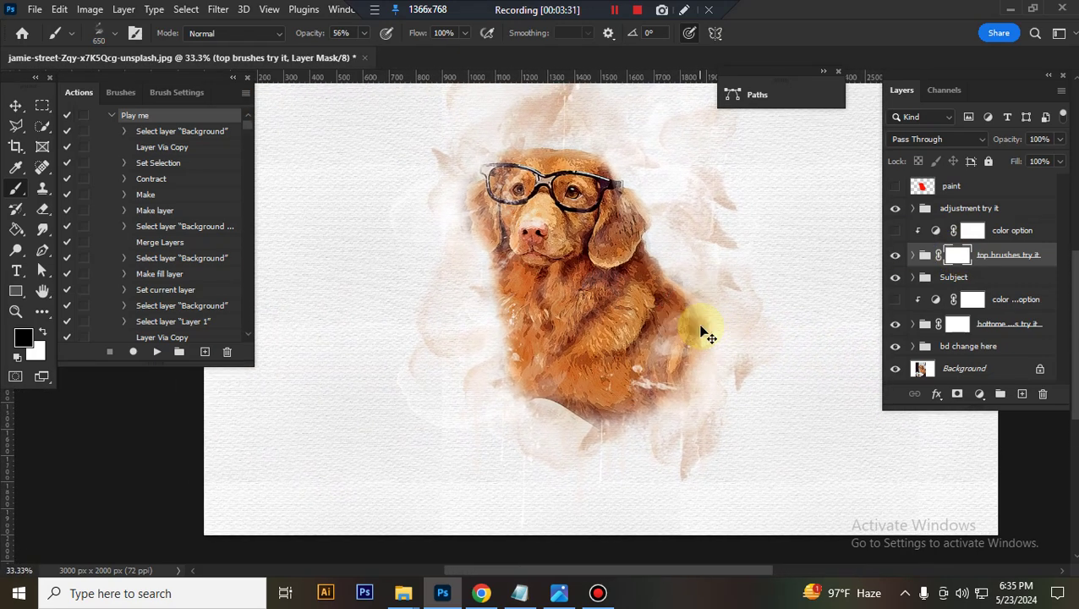
{"action": "key", "text": "ctrl+plus"}
{"action": "scroll", "coordinate": [692, 347], "scroll_direction": "up", "scroll_amount": 3}
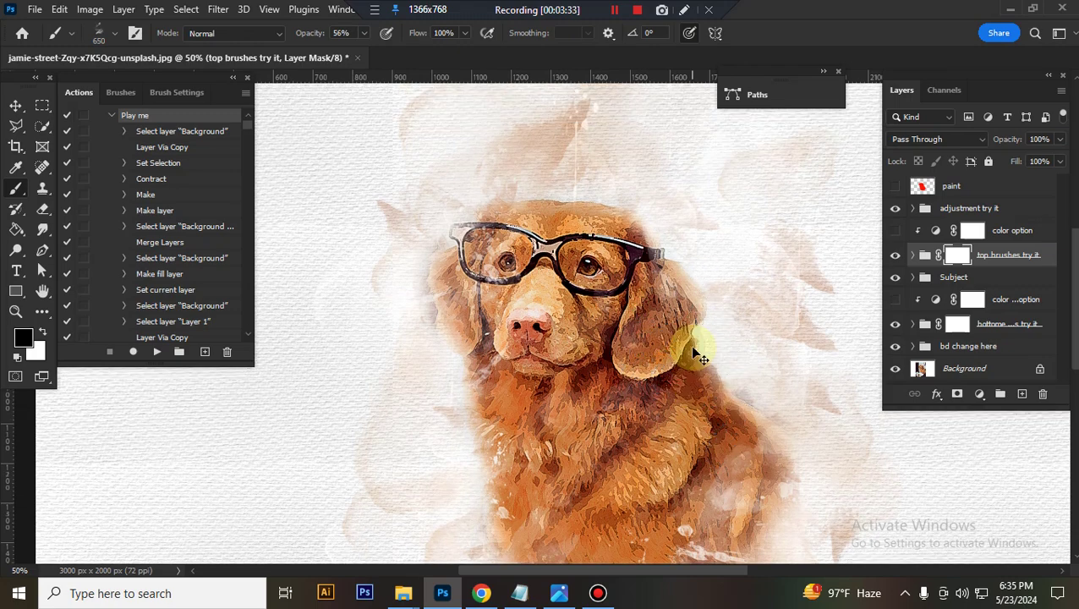
{"action": "key", "text": "ctrl+minus"}
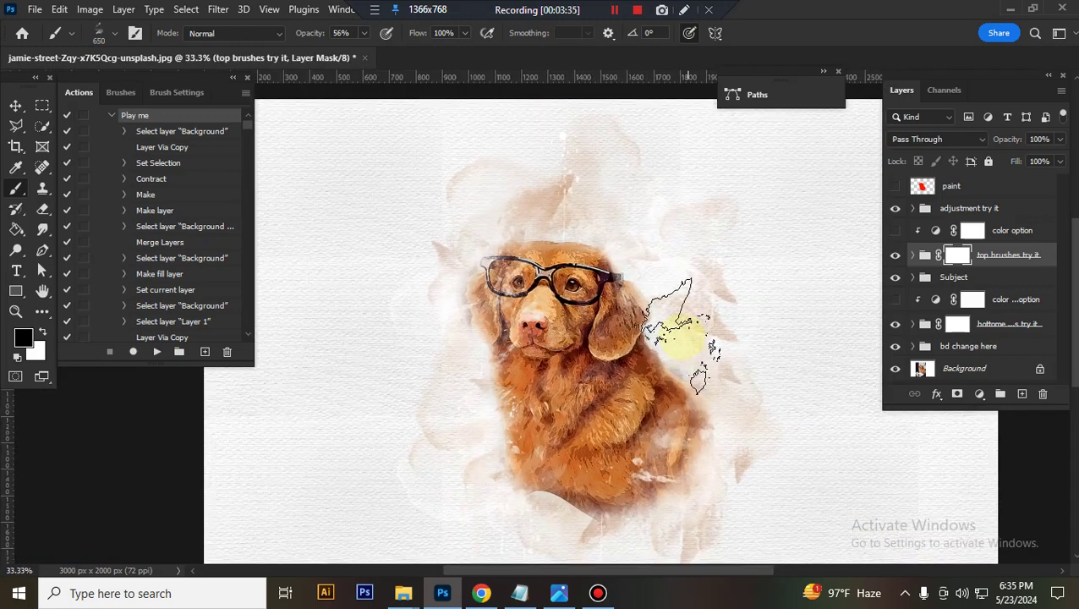
{"action": "scroll", "coordinate": [681, 334], "scroll_direction": "down", "scroll_amount": 3}
Toggle the adjustment try it group's visibility to compare, then expand it
{"action": "left_click", "coordinate": [16, 105]}
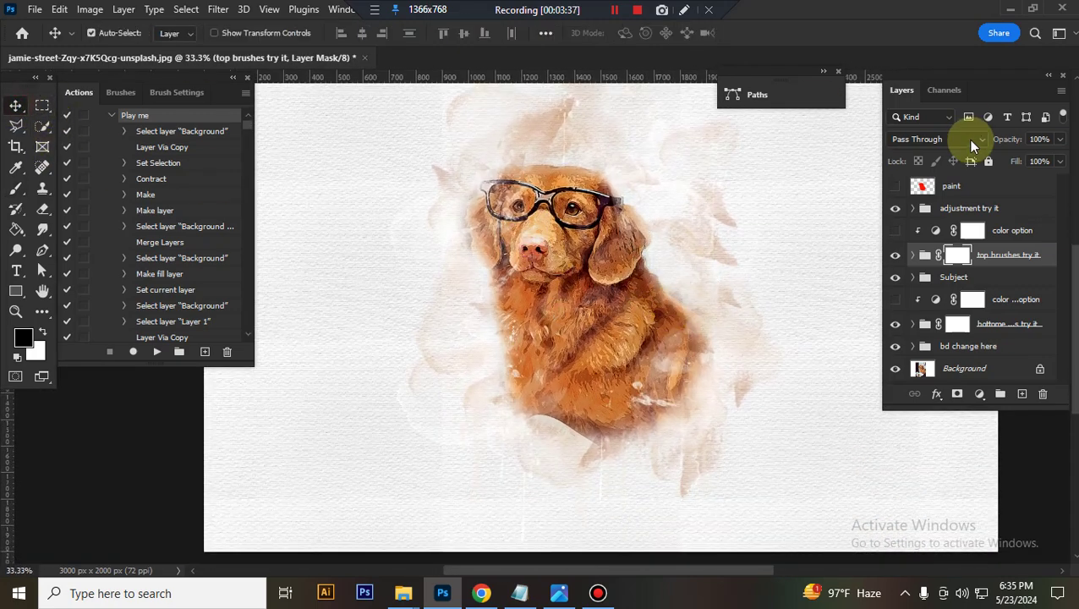
{"action": "left_click", "coordinate": [967, 207]}
{"action": "left_click", "coordinate": [896, 209]}
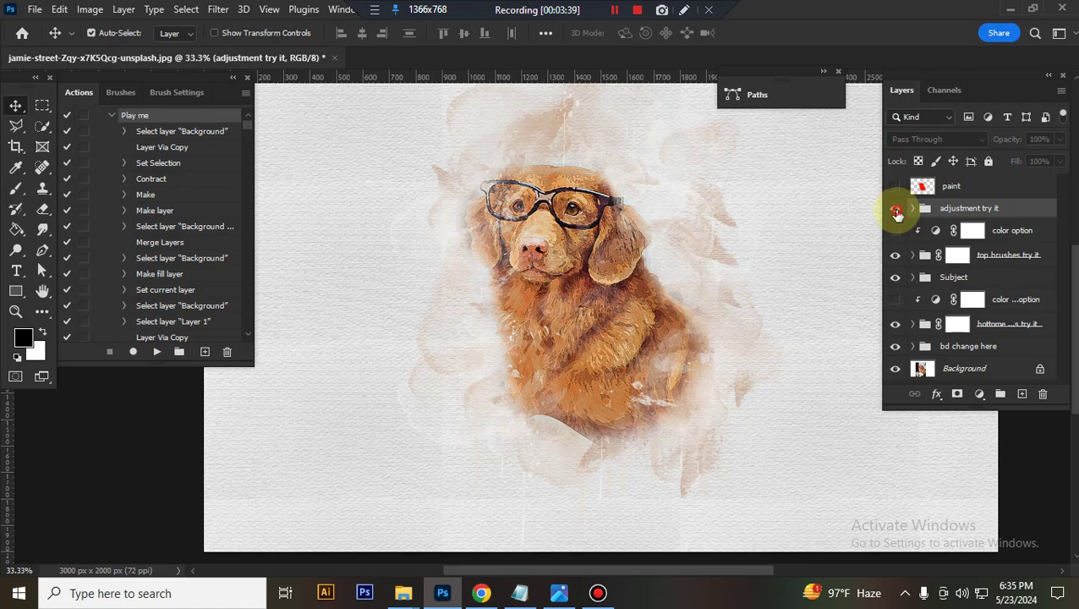
{"action": "left_click", "coordinate": [896, 210]}
{"action": "left_click", "coordinate": [896, 209]}
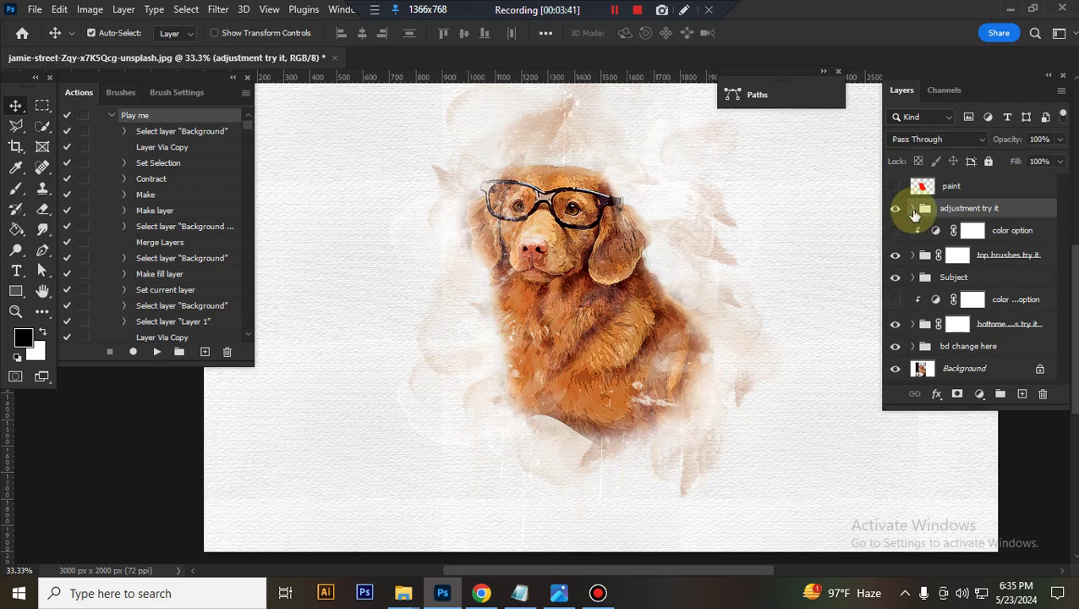
{"action": "left_click", "coordinate": [913, 208]}
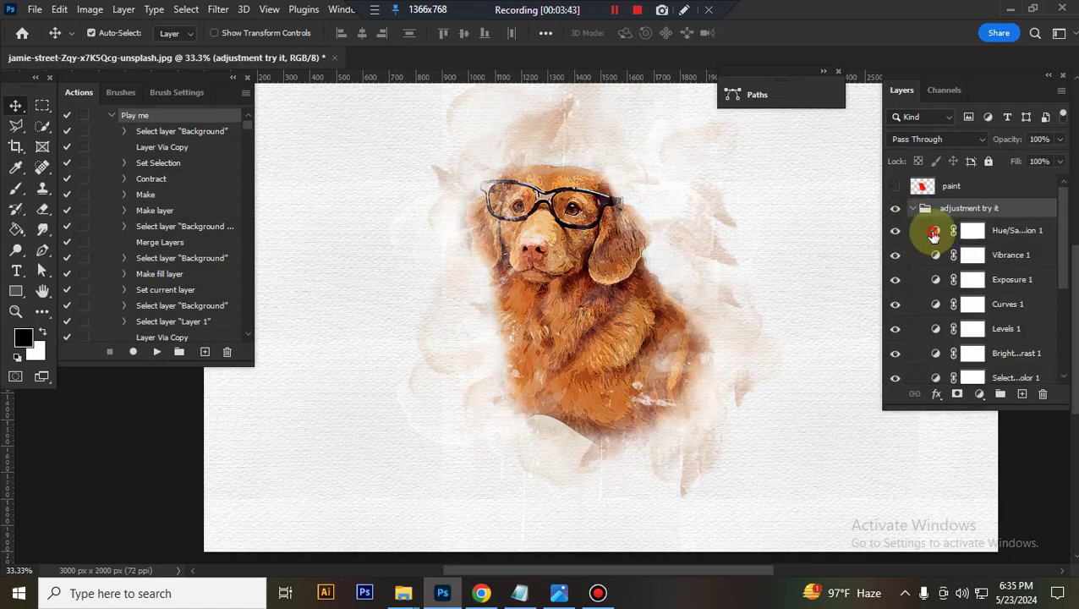
Review the Hue/Saturation 1, Vibrance 1 and Curves 1 adjustment settings
{"action": "left_click", "coordinate": [931, 234]}
{"action": "double_click", "coordinate": [933, 234]}
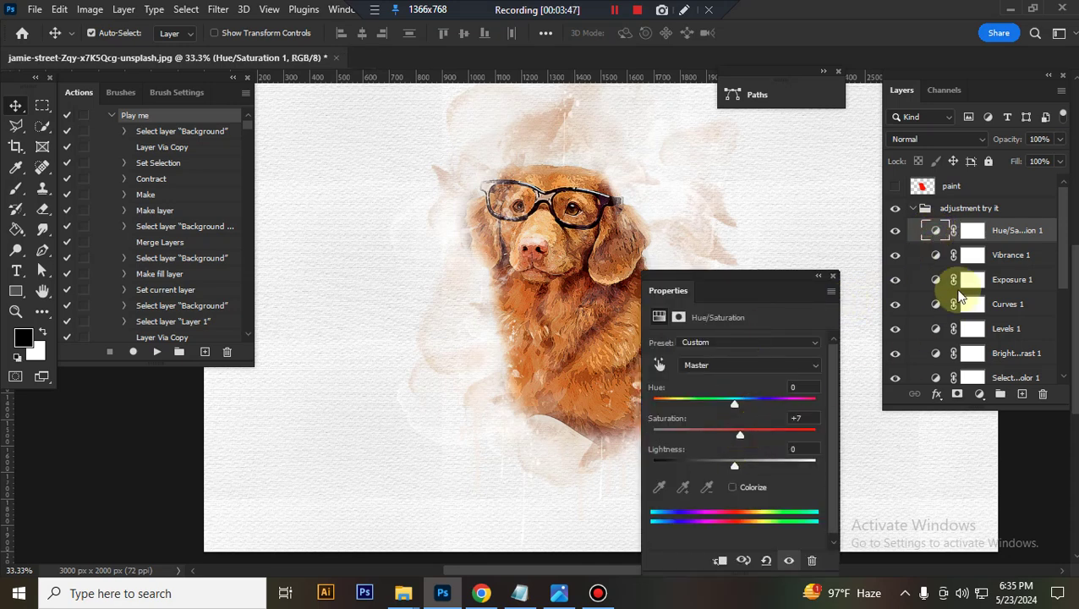
{"action": "left_click", "coordinate": [935, 255]}
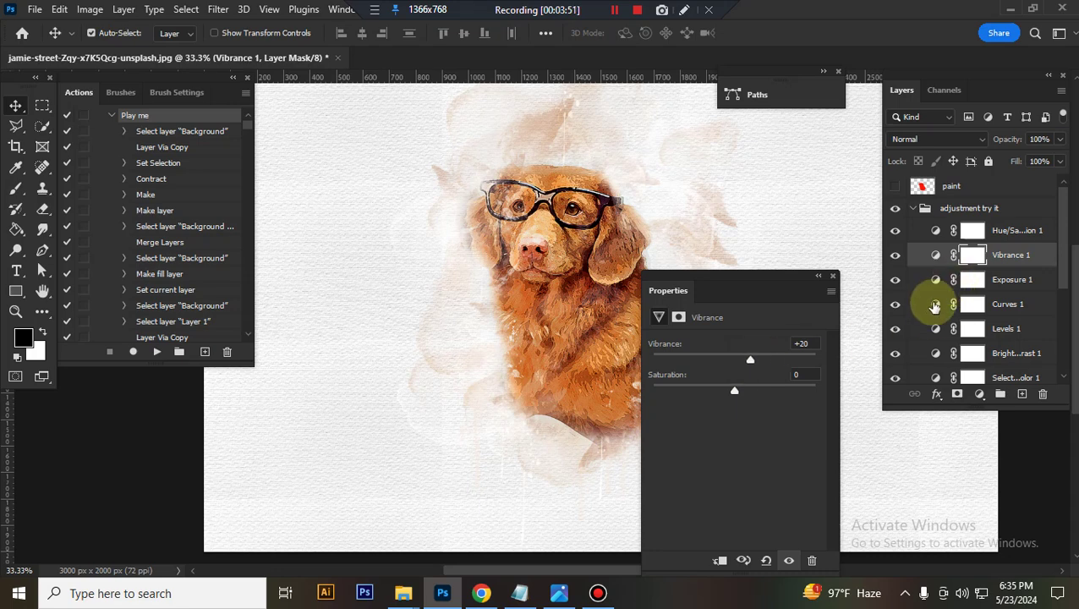
{"action": "left_click", "coordinate": [935, 304]}
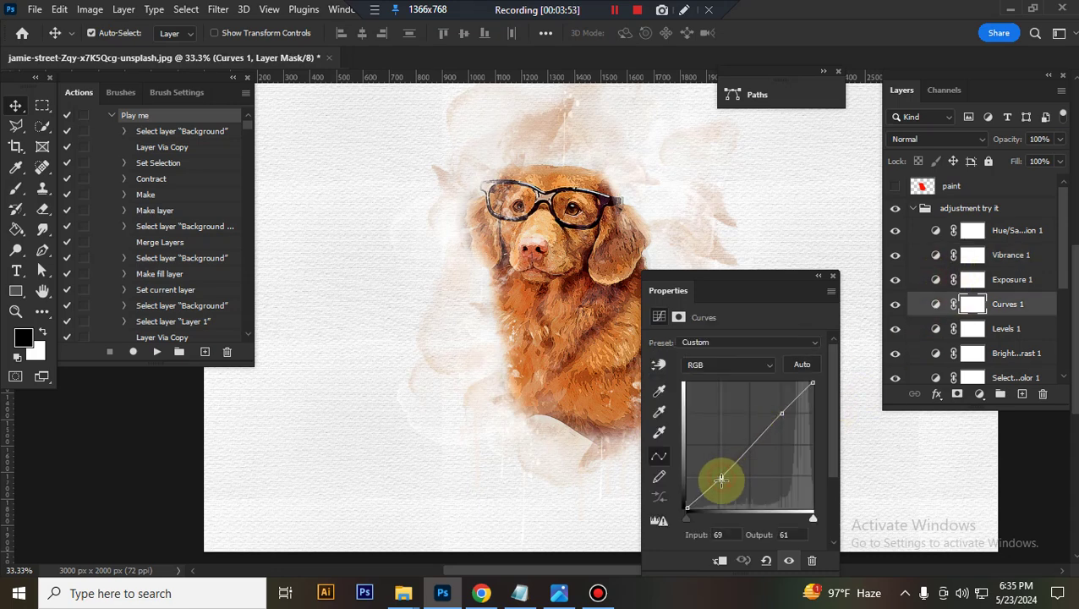
Raise the Levels black input to 28 and lower contrast to -20
{"action": "left_click", "coordinate": [936, 329]}
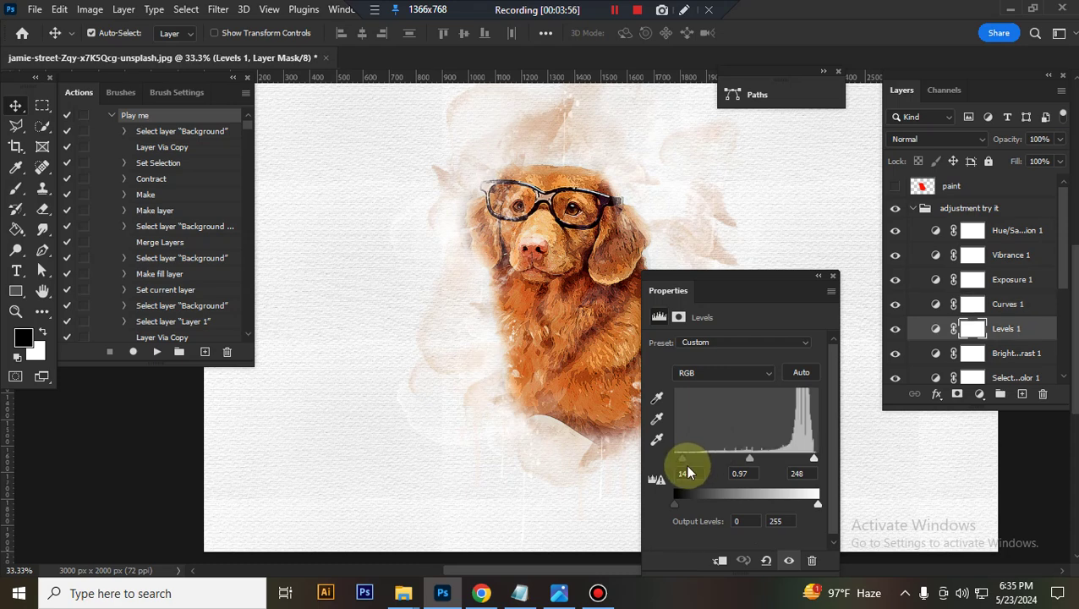
{"action": "left_click_drag", "start_coordinate": [691, 468], "coordinate": [757, 466]}
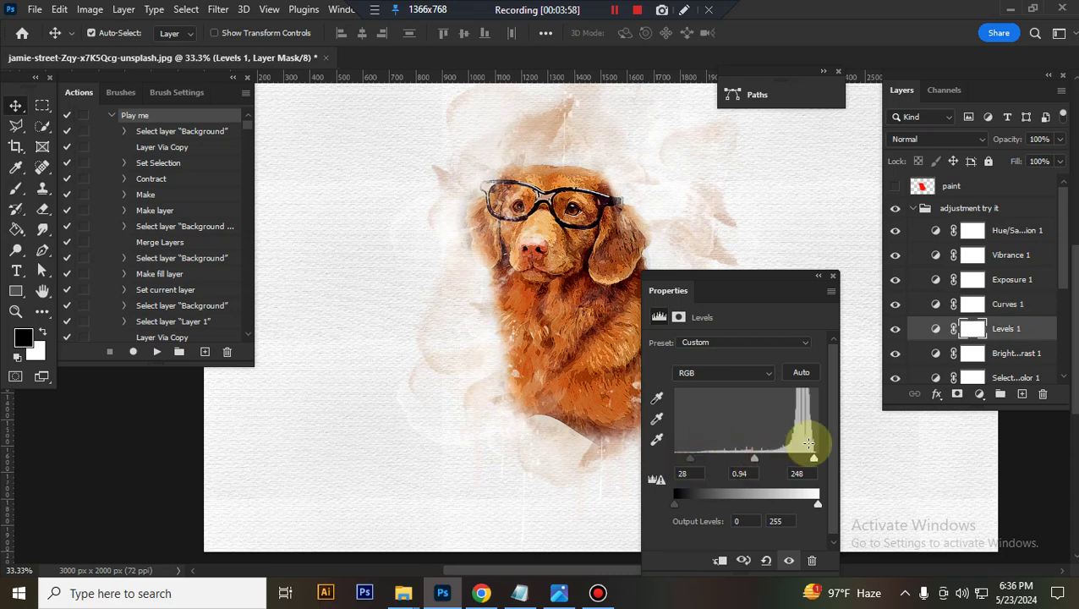
{"action": "left_click", "coordinate": [937, 356]}
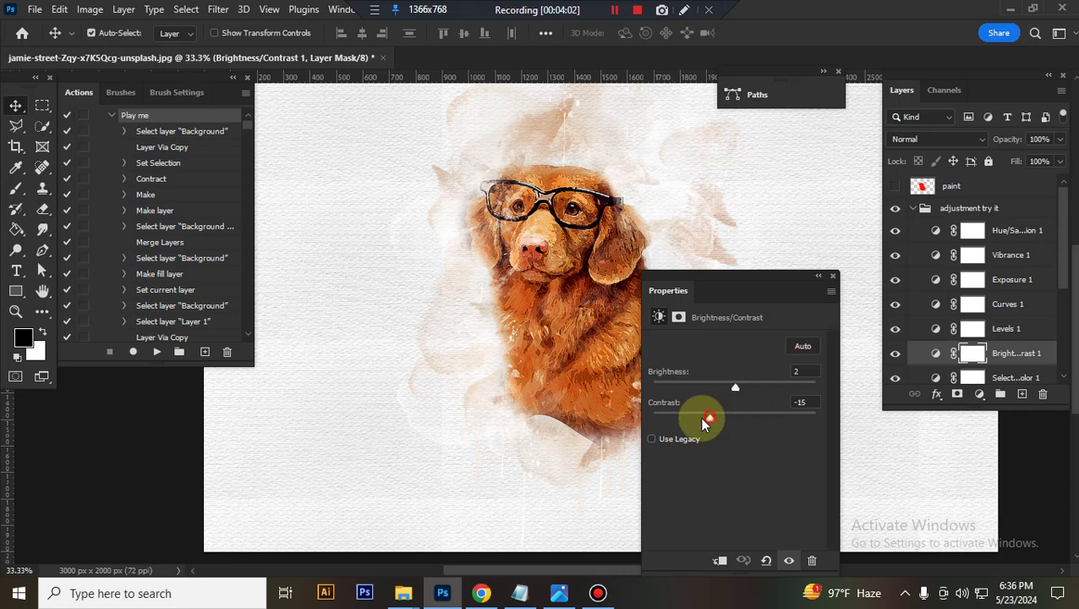
{"action": "left_click_drag", "start_coordinate": [702, 423], "coordinate": [703, 419]}
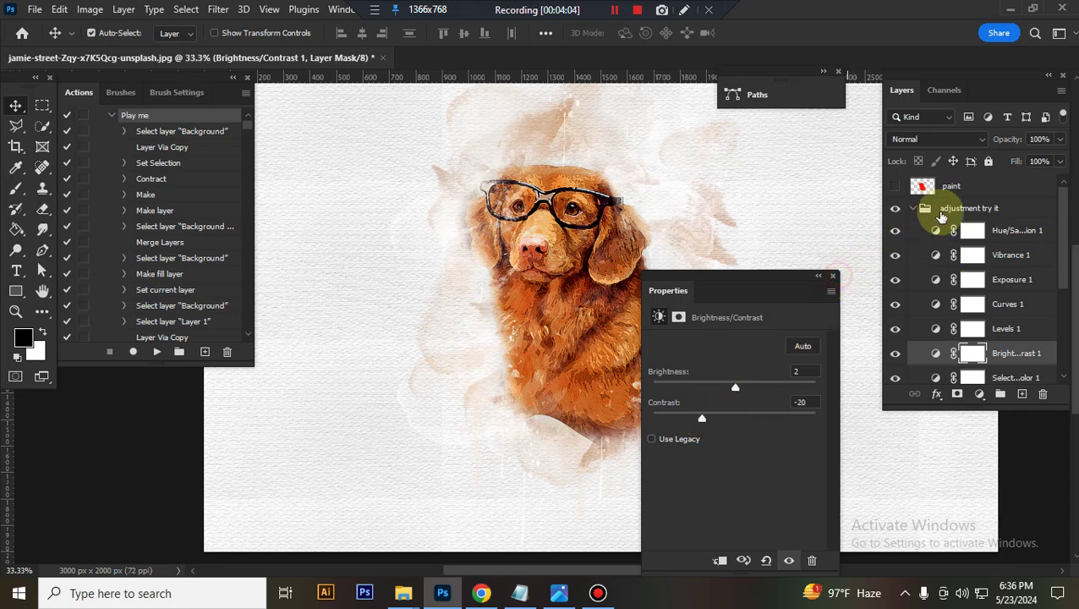
{"action": "left_click", "coordinate": [941, 211]}
Collapse the adjustment group and turn on the color option gradient map layer
{"action": "left_click", "coordinate": [913, 208]}
{"action": "left_click", "coordinate": [1015, 235]}
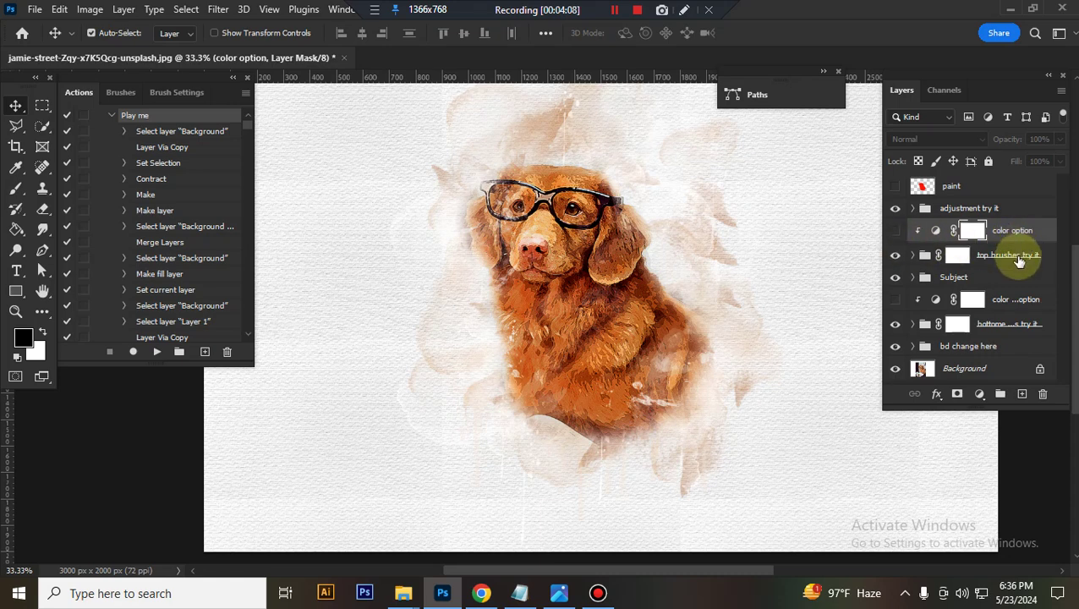
{"action": "left_click", "coordinate": [895, 236]}
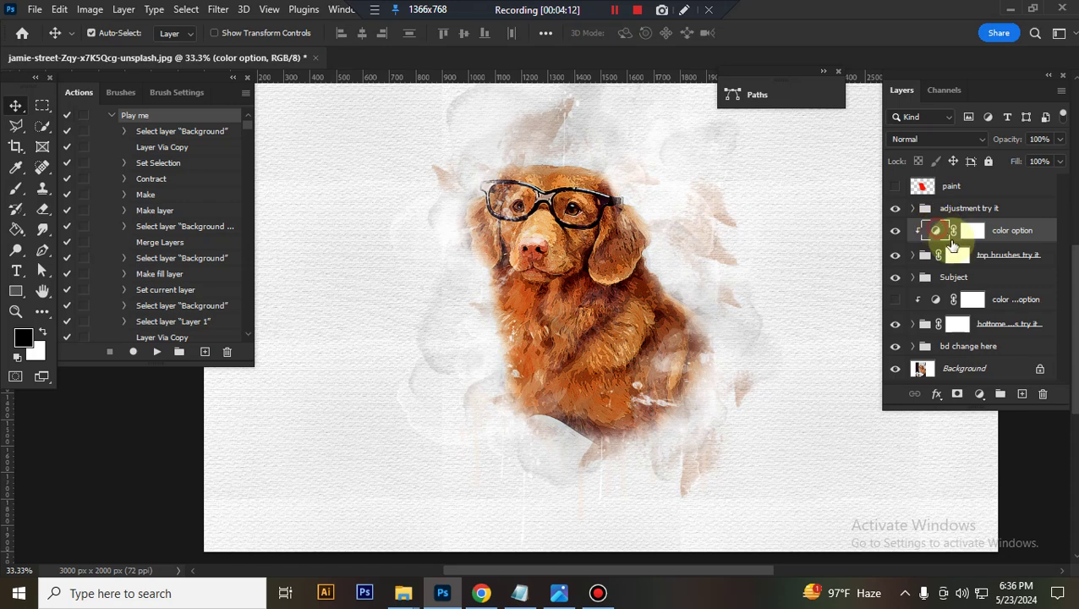
{"action": "double_click", "coordinate": [940, 233]}
Apply the orange/blue striped gradient preset, then hide the color option layer
{"action": "left_click", "coordinate": [818, 350]}
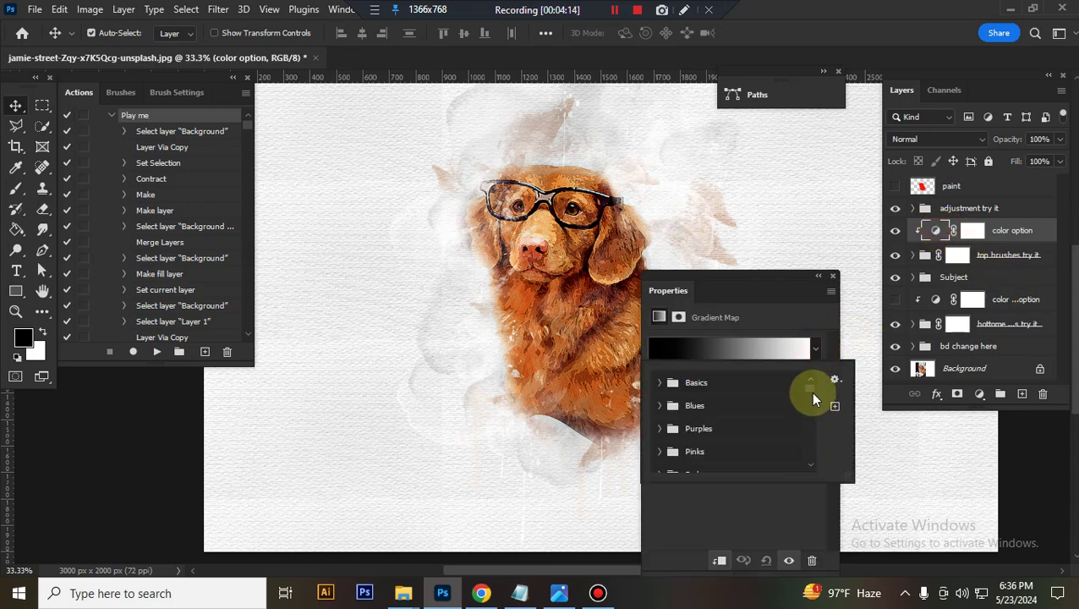
{"action": "scroll", "coordinate": [808, 440], "scroll_direction": "down", "scroll_amount": 5}
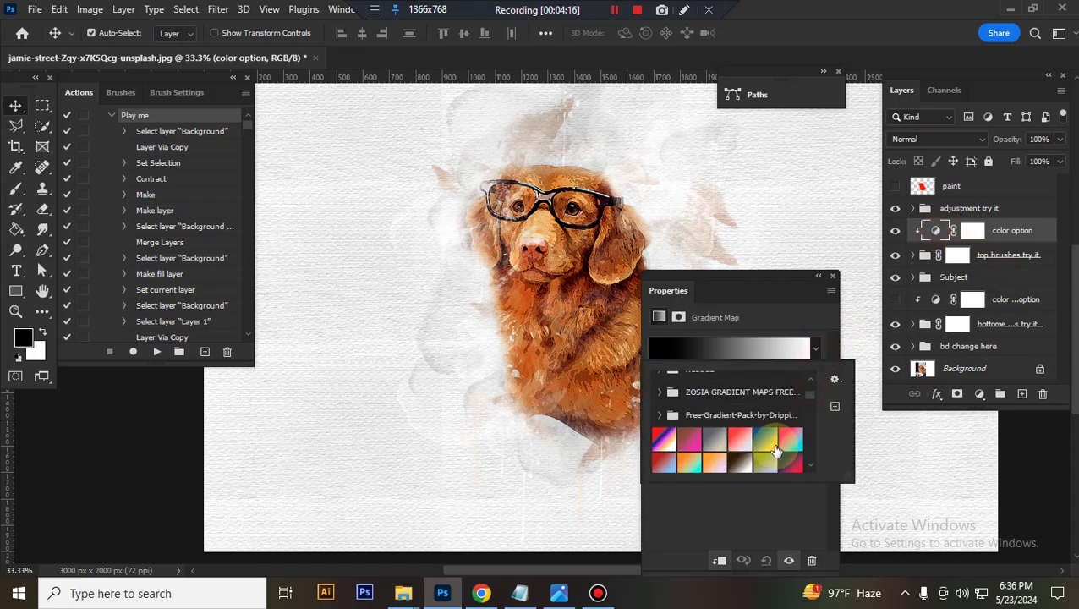
{"action": "left_click", "coordinate": [767, 440]}
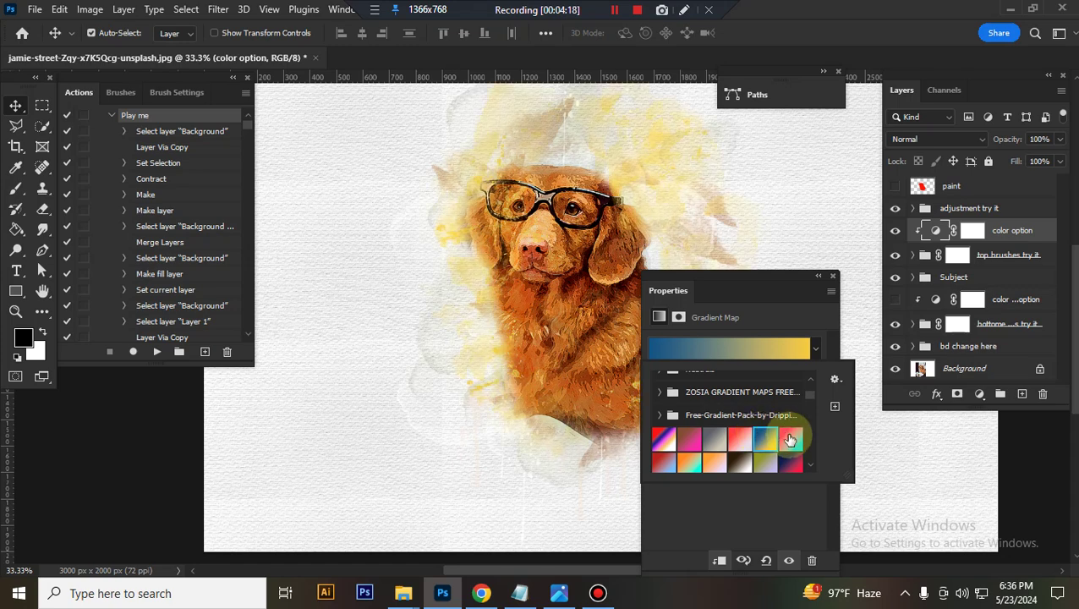
{"action": "left_click", "coordinate": [790, 440]}
{"action": "scroll", "coordinate": [785, 440], "scroll_direction": "down", "scroll_amount": 5}
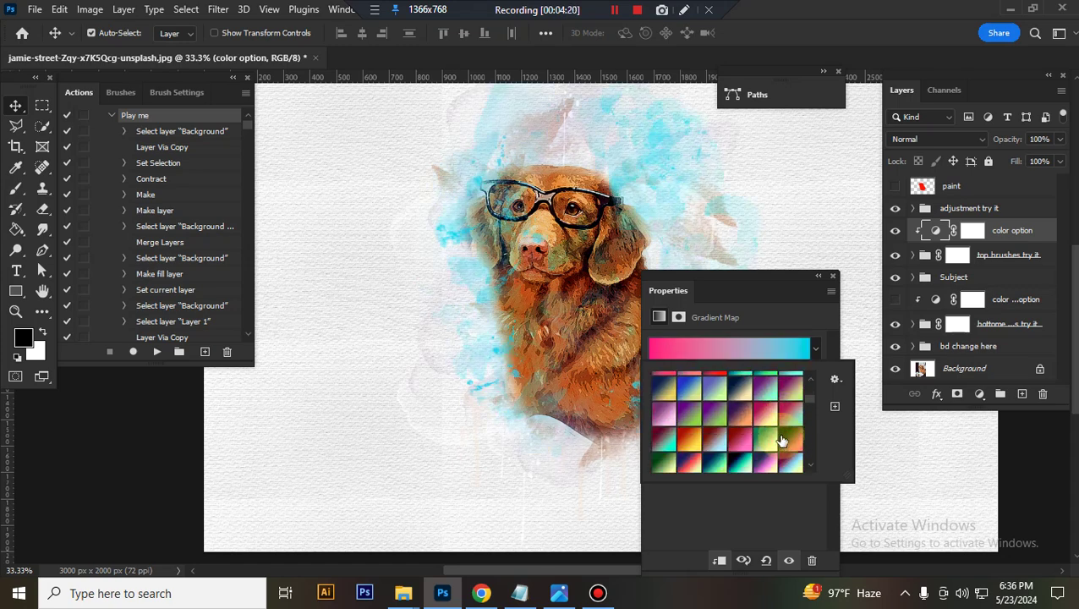
{"action": "scroll", "coordinate": [785, 440], "scroll_direction": "down", "scroll_amount": 3}
{"action": "left_click", "coordinate": [762, 421]}
{"action": "scroll", "coordinate": [759, 427], "scroll_direction": "down", "scroll_amount": 5}
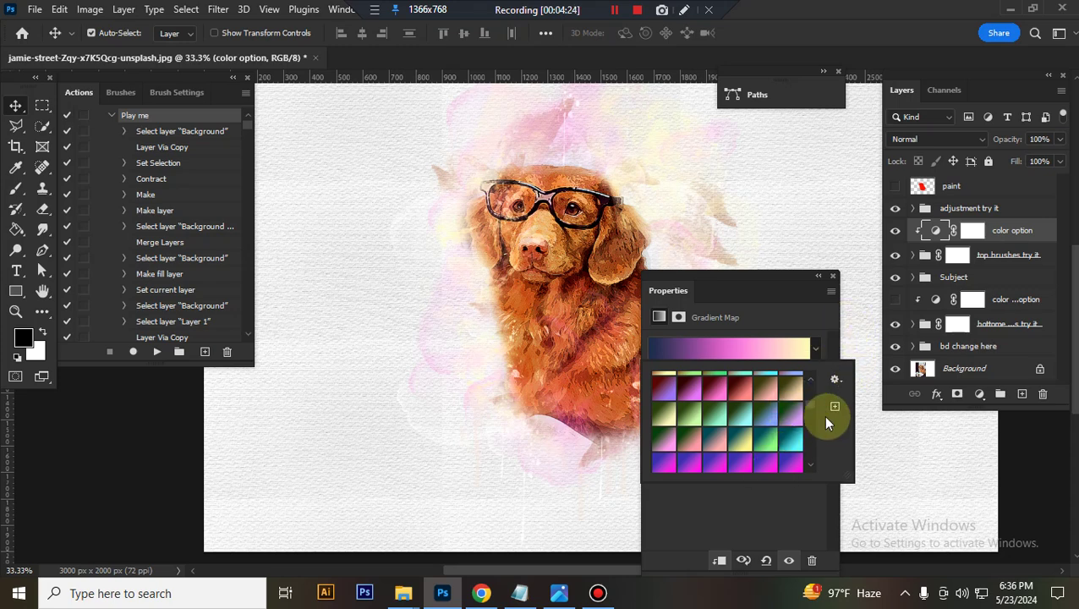
{"action": "left_click_drag", "start_coordinate": [812, 411], "coordinate": [784, 484]}
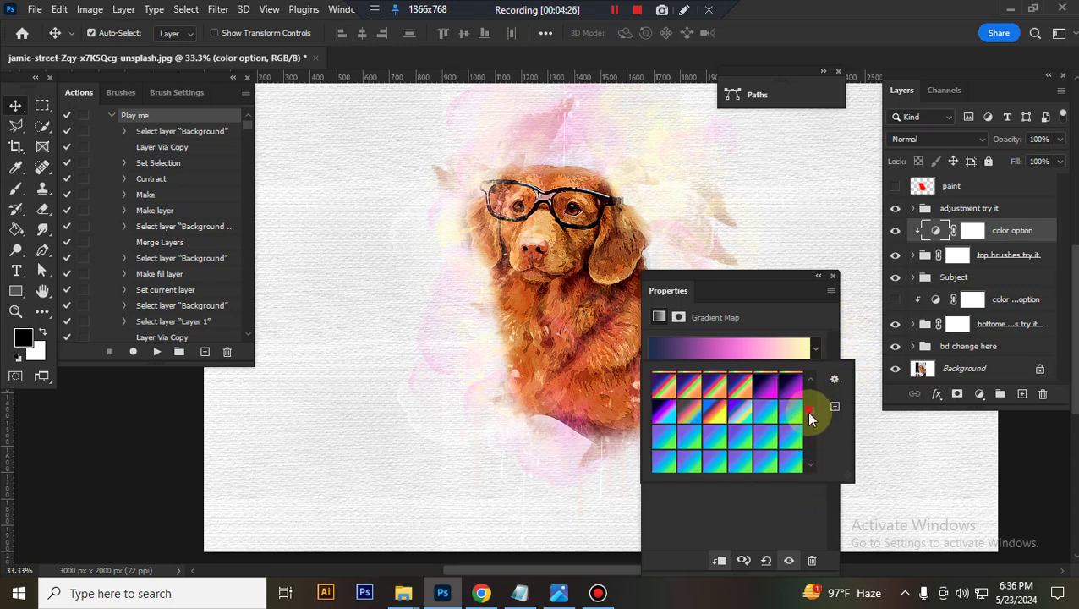
{"action": "left_click_drag", "start_coordinate": [809, 417], "coordinate": [771, 476]}
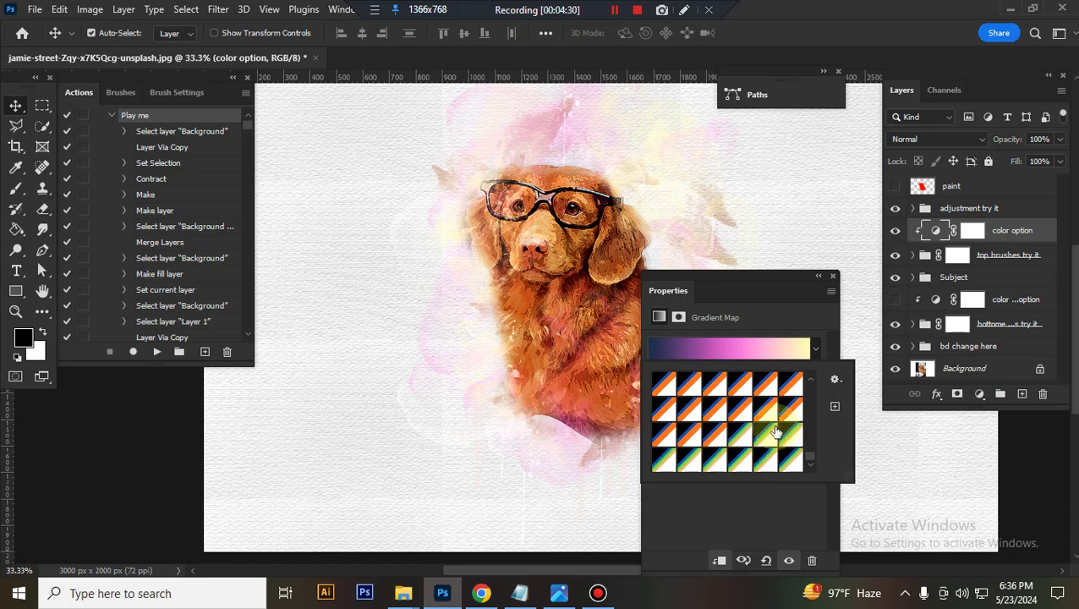
{"action": "left_click", "coordinate": [786, 414]}
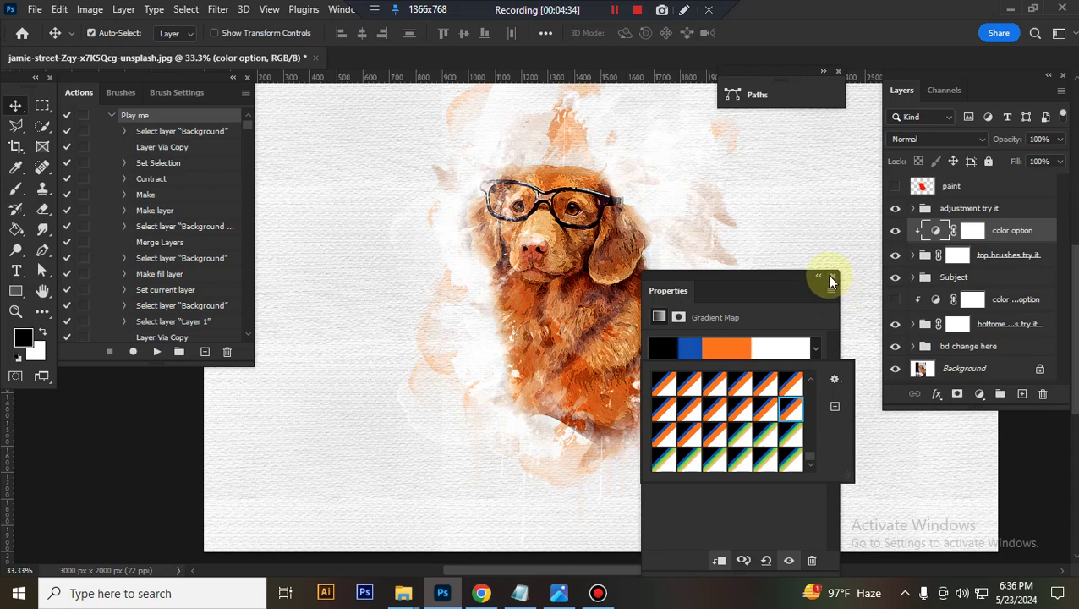
{"action": "left_click", "coordinate": [830, 281]}
{"action": "left_click", "coordinate": [895, 230]}
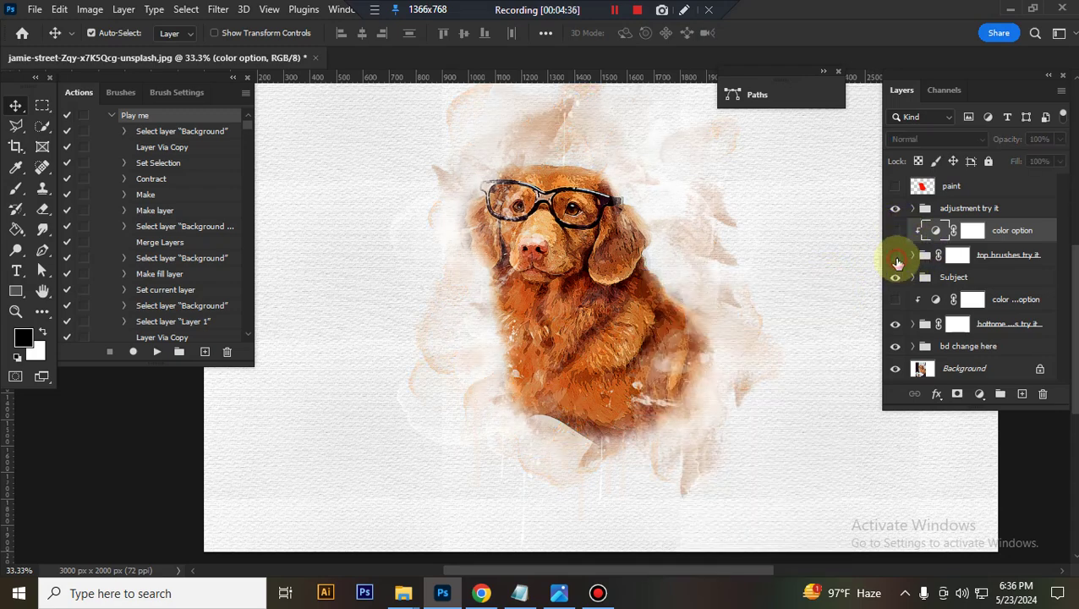
Toggle the top brushes try it group off and on to compare
{"action": "left_click", "coordinate": [897, 258]}
{"action": "left_click", "coordinate": [897, 259]}
{"action": "left_click", "coordinate": [897, 259]}
{"action": "left_click", "coordinate": [896, 257]}
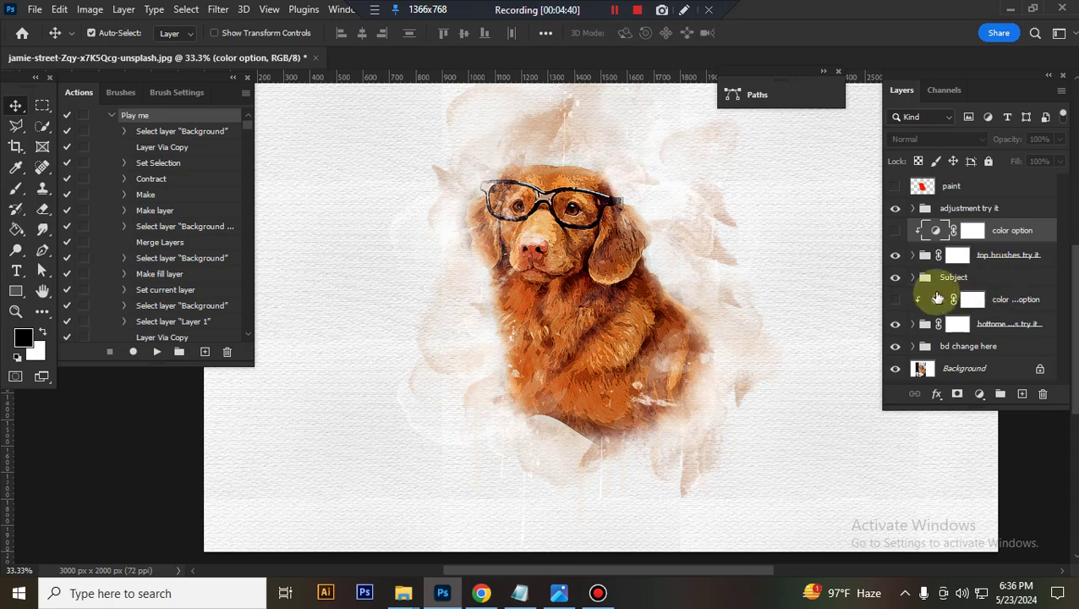
Compare the Subject group and its sharpness layer on and off, then collapse it
{"action": "left_click", "coordinate": [1002, 284]}
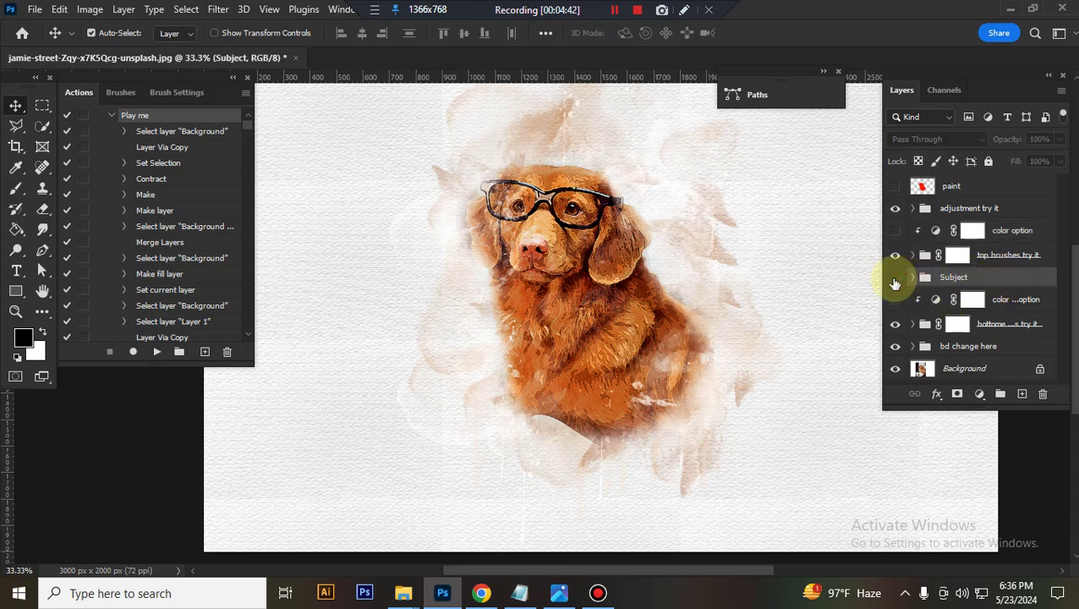
{"action": "left_click", "coordinate": [895, 279]}
{"action": "left_click", "coordinate": [897, 279]}
{"action": "left_click", "coordinate": [914, 277]}
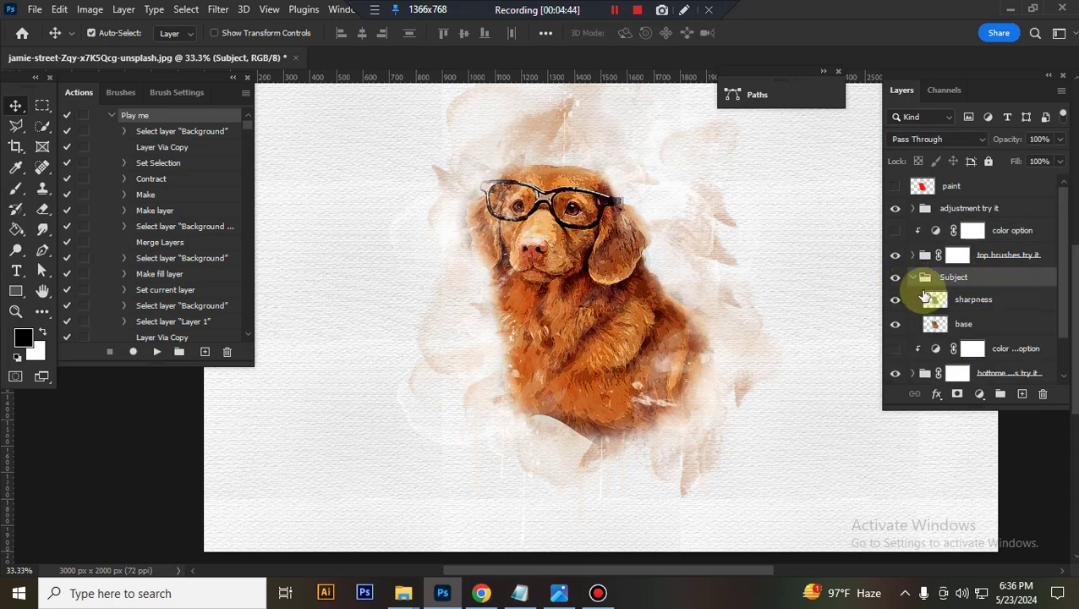
{"action": "left_click", "coordinate": [900, 301]}
{"action": "left_click", "coordinate": [964, 323]}
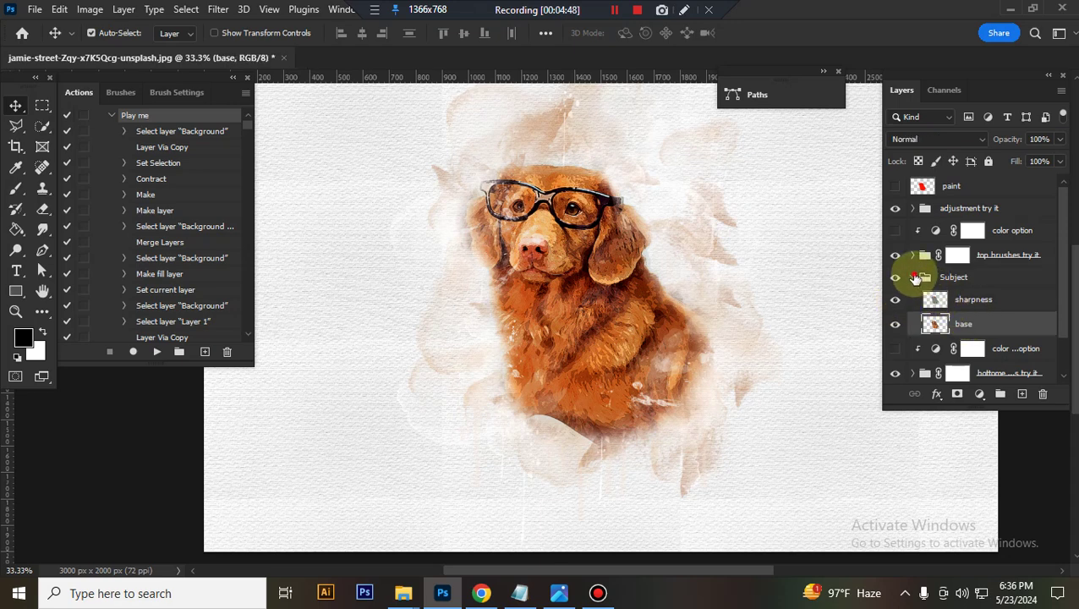
{"action": "left_click", "coordinate": [913, 278]}
Compare the color change option layer and bottom brushes group on and off
{"action": "left_click", "coordinate": [973, 300]}
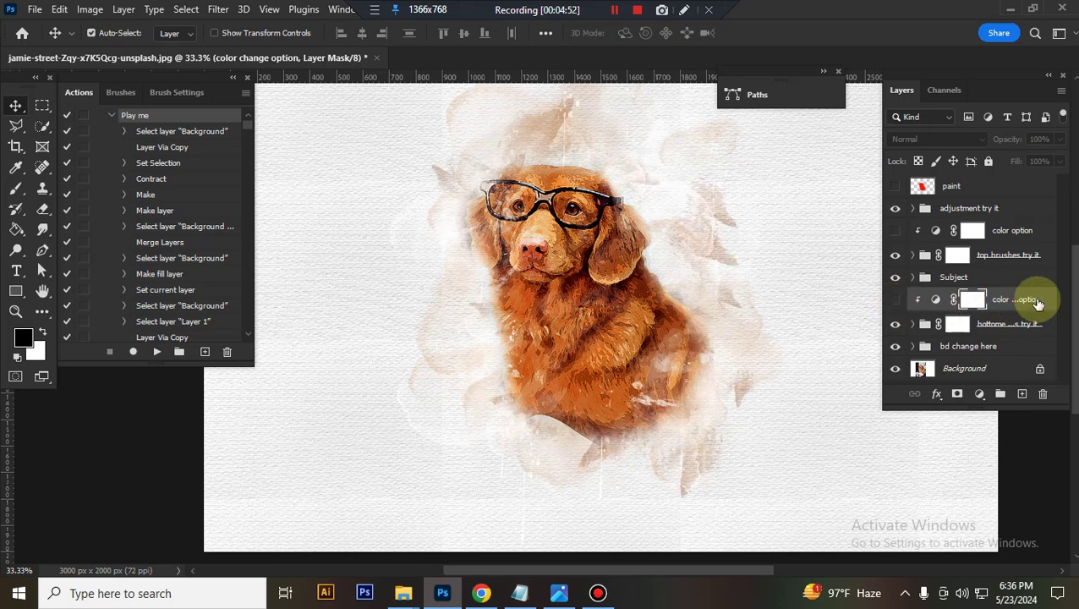
{"action": "left_click", "coordinate": [896, 300]}
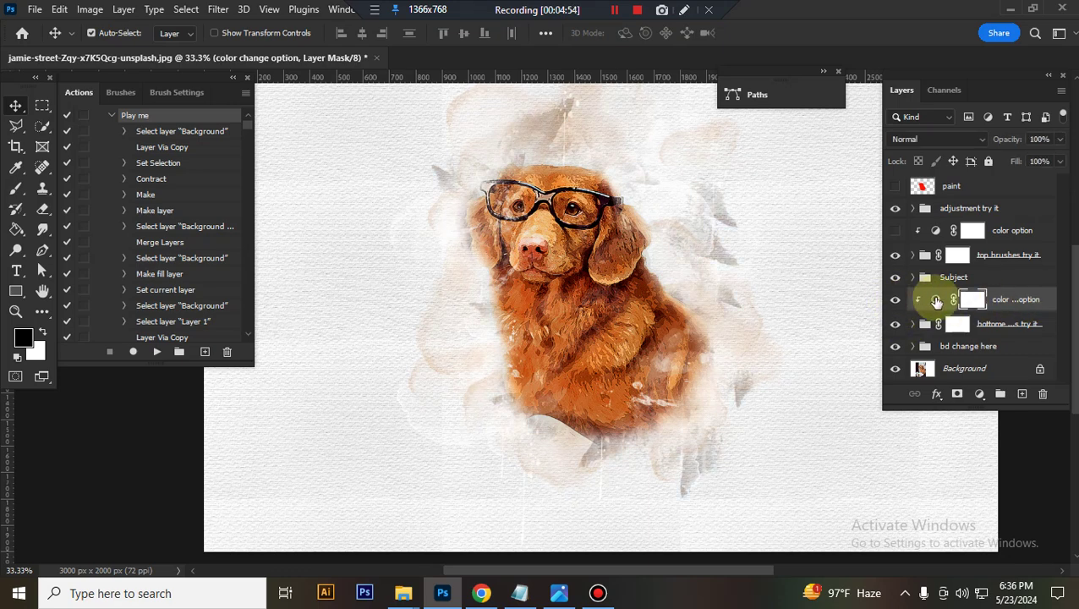
{"action": "left_click", "coordinate": [896, 301]}
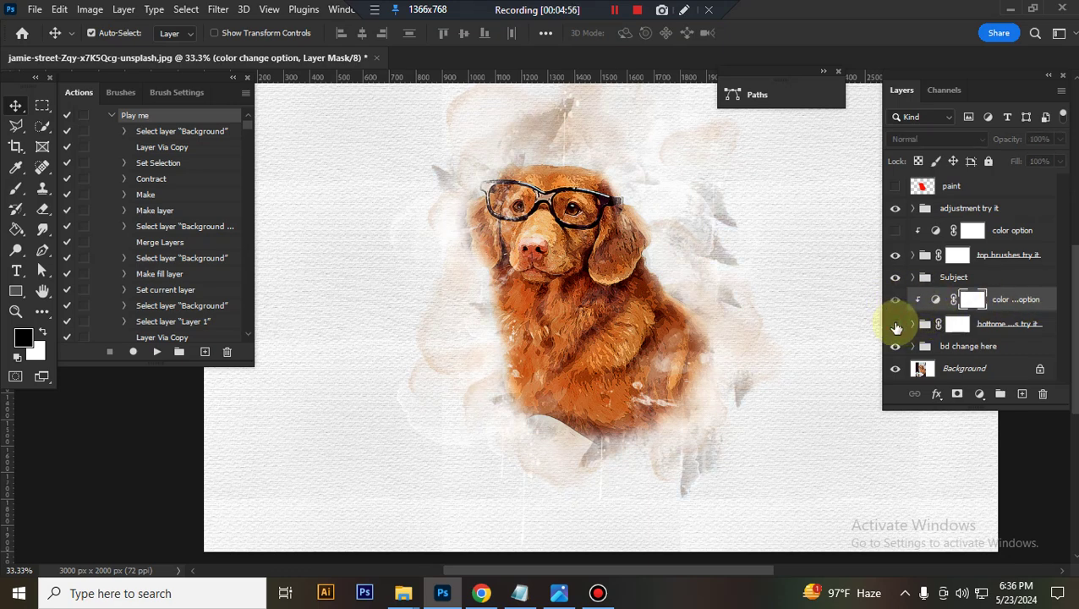
{"action": "left_click", "coordinate": [897, 325]}
{"action": "left_click", "coordinate": [896, 325]}
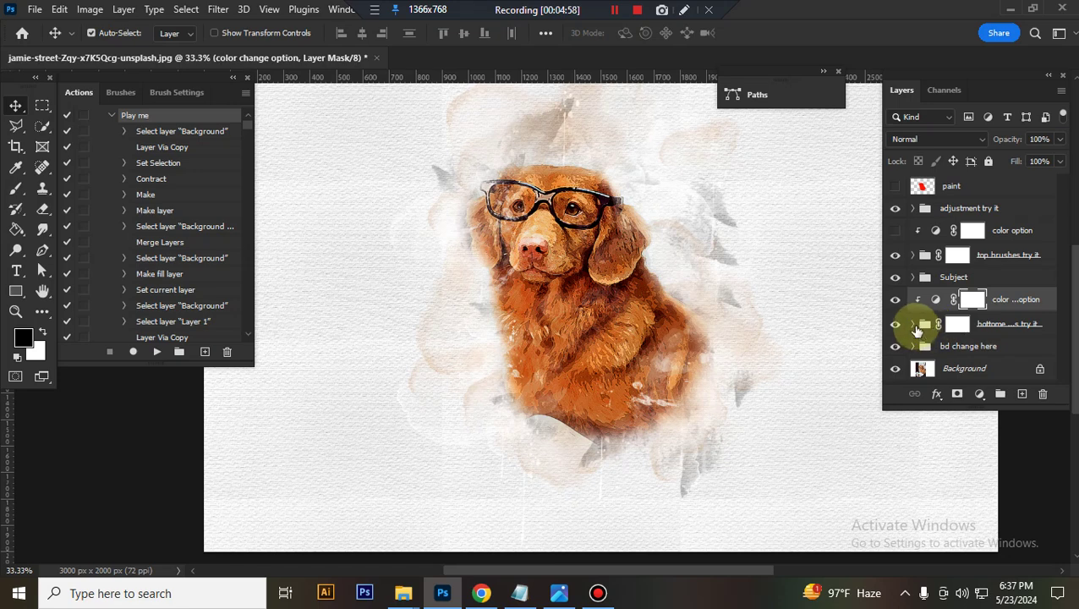
Turn on bb 6 in the bottom brushes group and scale its strokes down to 95.89%
{"action": "left_click", "coordinate": [913, 325]}
{"action": "scroll", "coordinate": [1009, 292], "scroll_direction": "down", "scroll_amount": 2}
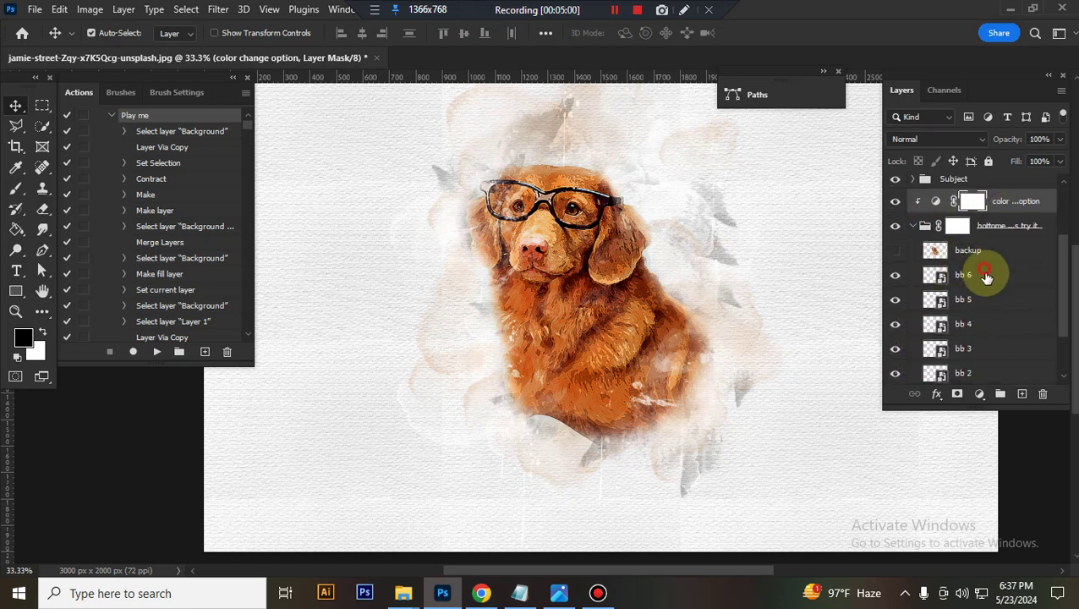
{"action": "left_click", "coordinate": [922, 278]}
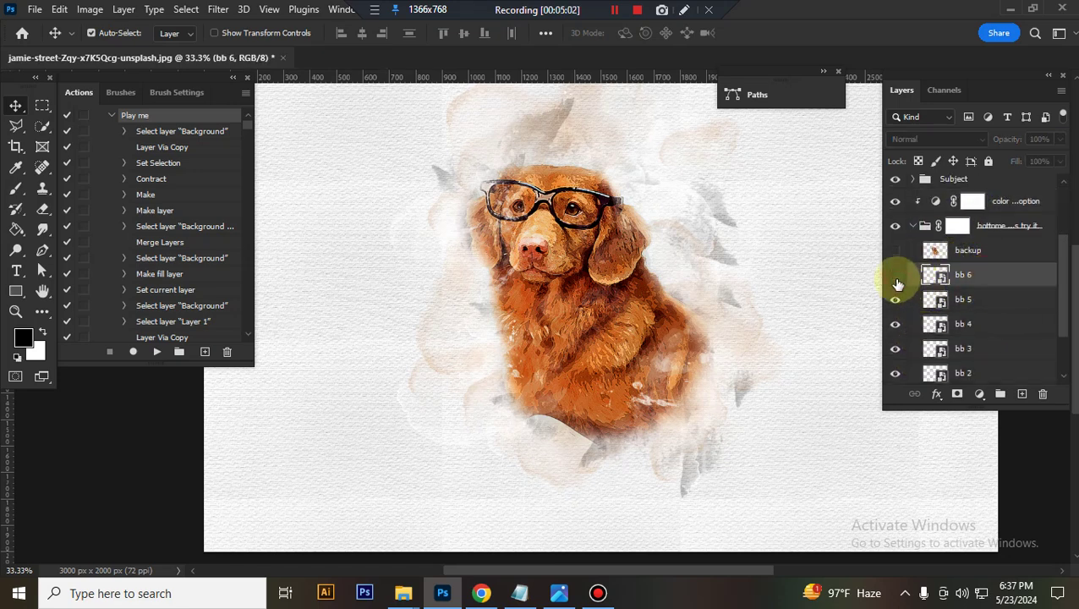
{"action": "left_click", "coordinate": [896, 279]}
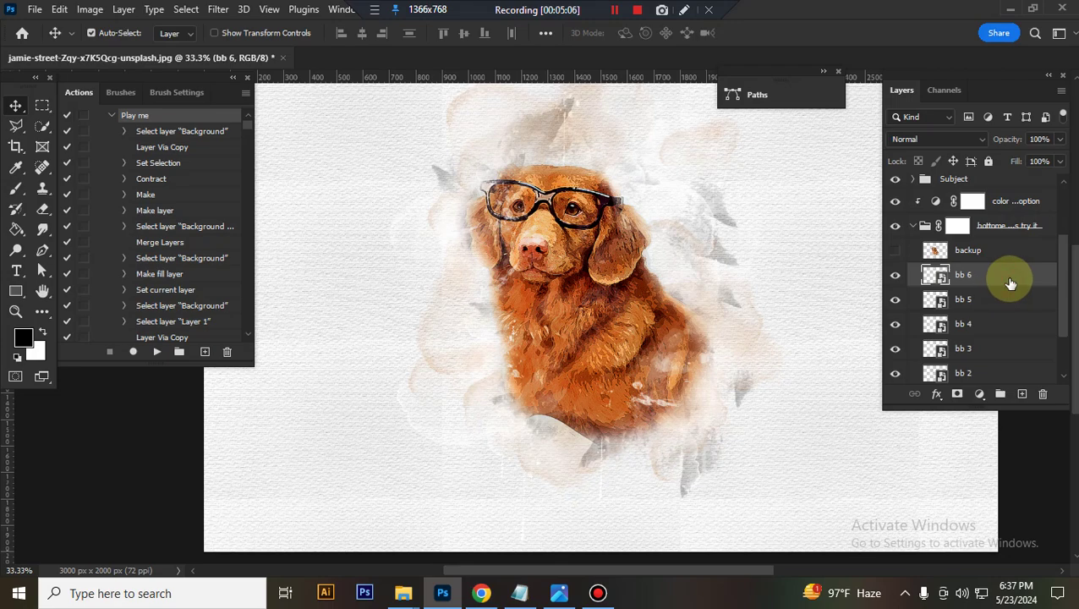
{"action": "key", "text": "ctrl+minus"}
{"action": "key", "text": "ctrl+t"}
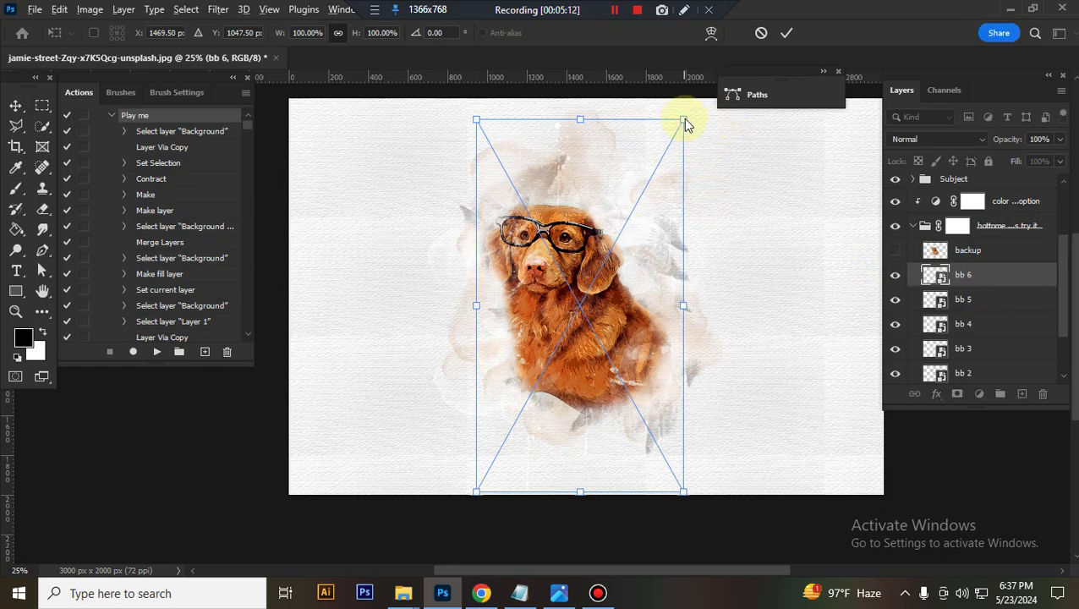
{"action": "mouse_move", "coordinate": [684, 123]}
{"action": "left_mouse_down"}
{"action": "mouse_move", "coordinate": [678, 140]}
{"action": "mouse_move", "coordinate": [681, 126]}
{"action": "left_mouse_up"}
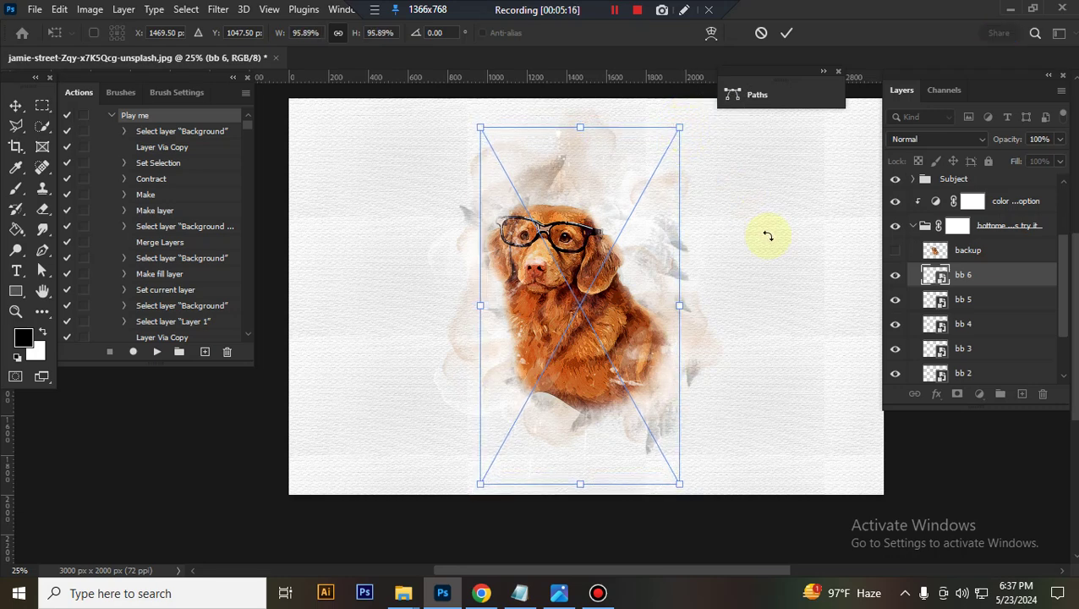
{"action": "key", "text": "Return"}
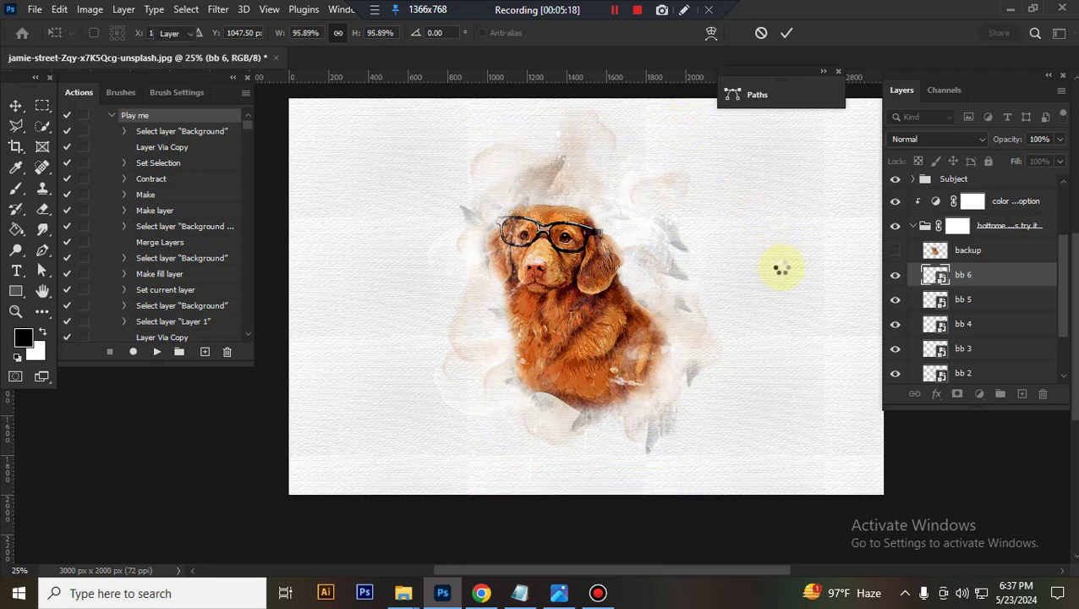
{"action": "left_click", "coordinate": [917, 226]}
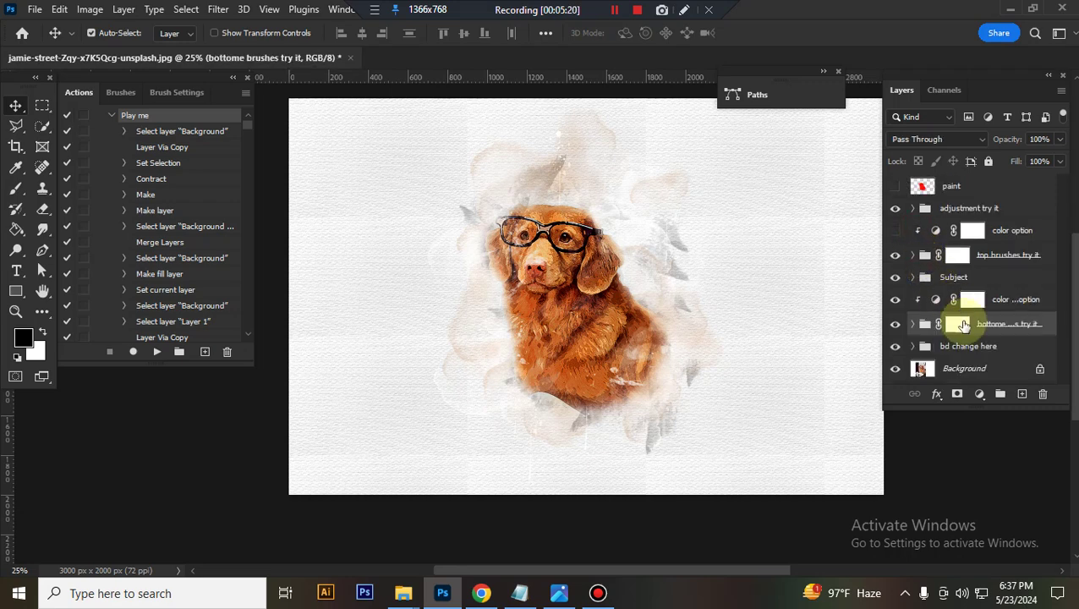
{"action": "left_click", "coordinate": [896, 346]}
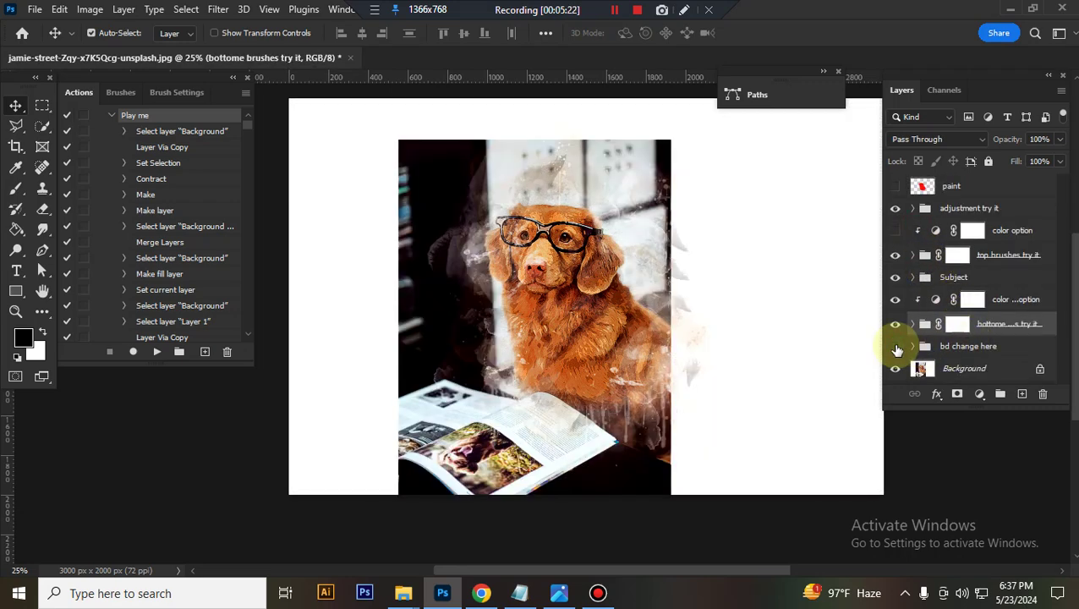
{"action": "left_click", "coordinate": [896, 346]}
{"action": "left_click", "coordinate": [912, 346]}
{"action": "scroll", "coordinate": [987, 311], "scroll_direction": "down", "scroll_amount": 1}
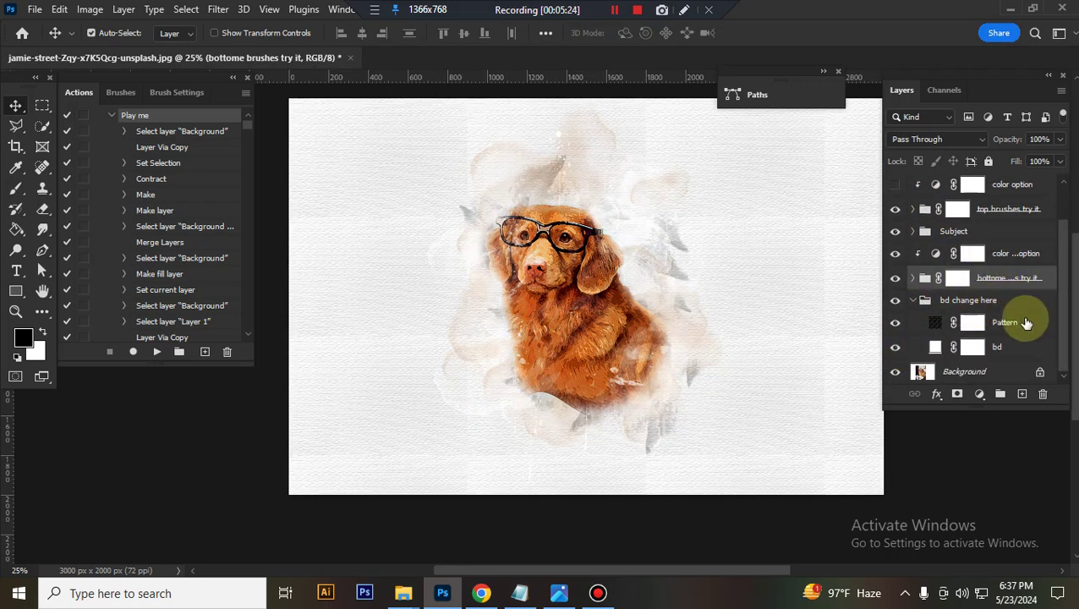
{"action": "left_click", "coordinate": [935, 322]}
{"action": "left_click", "coordinate": [896, 324]}
{"action": "left_click", "coordinate": [895, 327]}
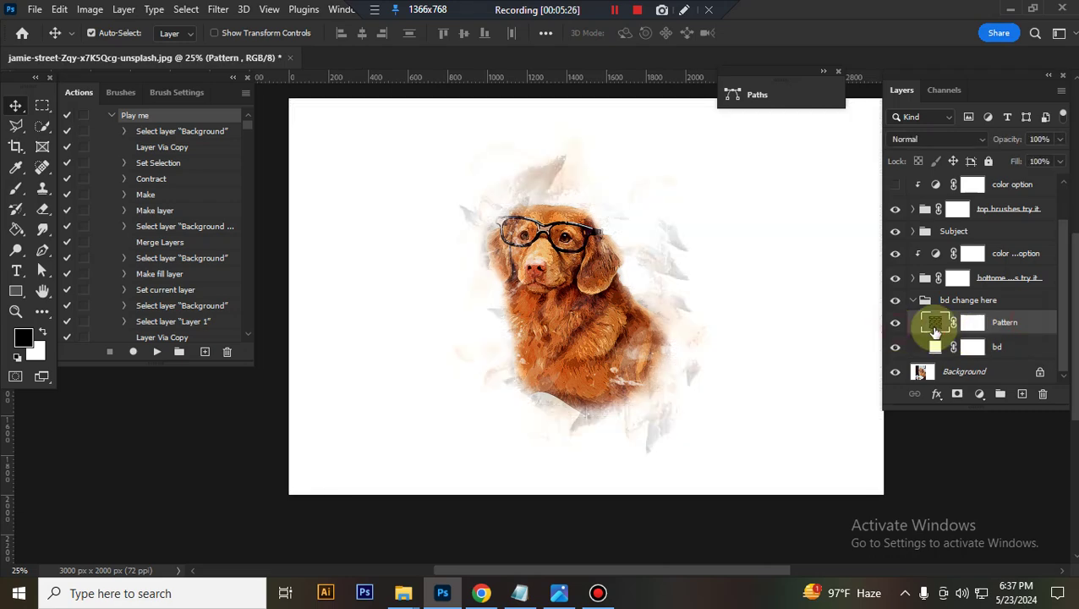
{"action": "key", "text": "ctrl+plus"}
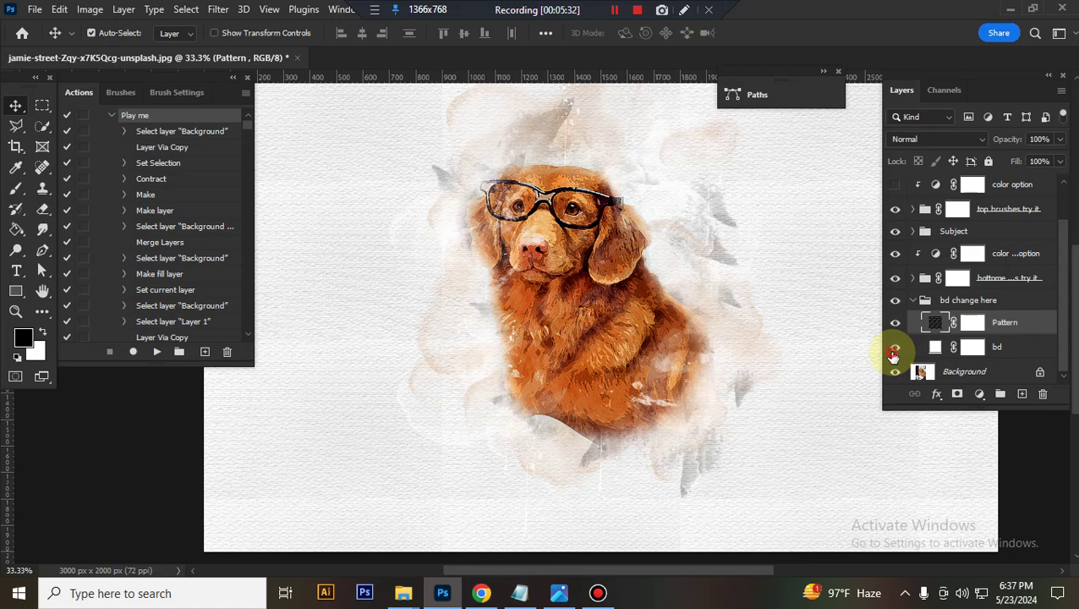
{"action": "left_click", "coordinate": [900, 323]}
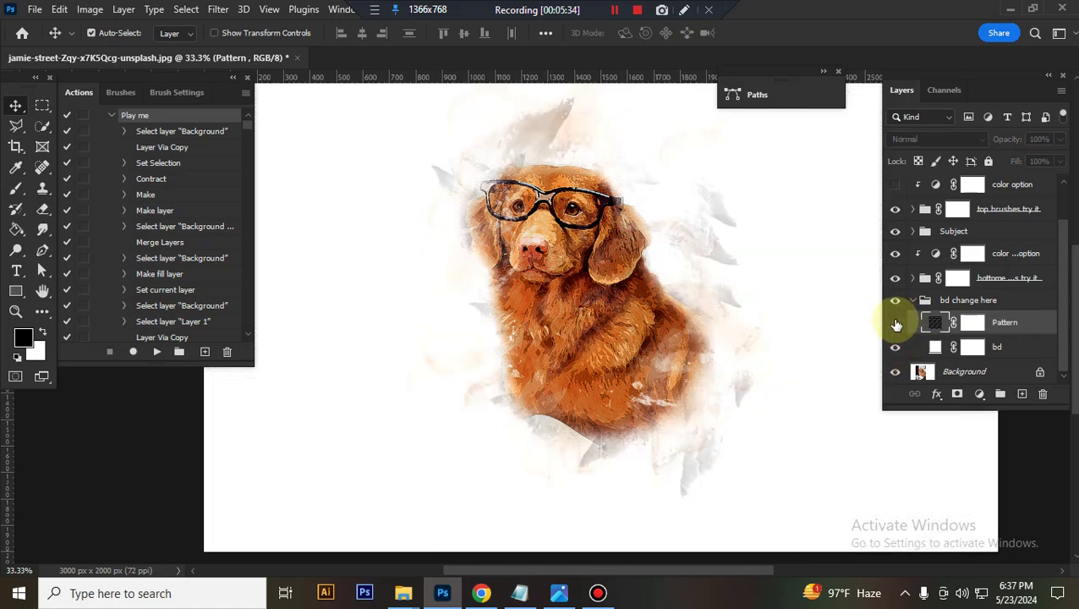
{"action": "left_click", "coordinate": [897, 323]}
{"action": "left_click", "coordinate": [913, 300]}
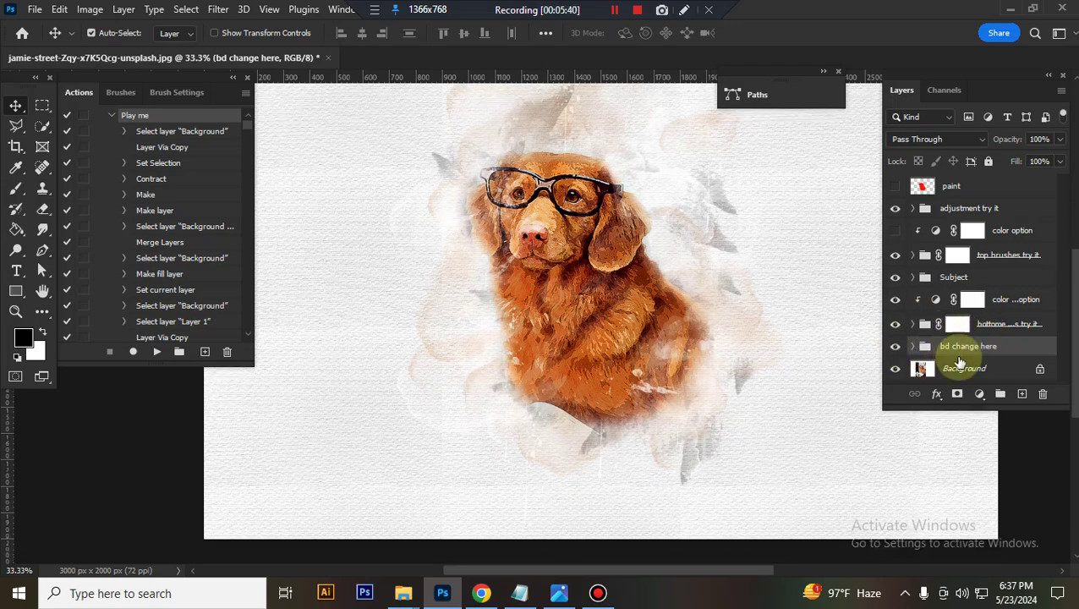
Hide the bd change here group and Background layer together, leaving the watercolor dog on transparency
{"action": "left_click_drag", "start_coordinate": [896, 346], "coordinate": [895, 370]}
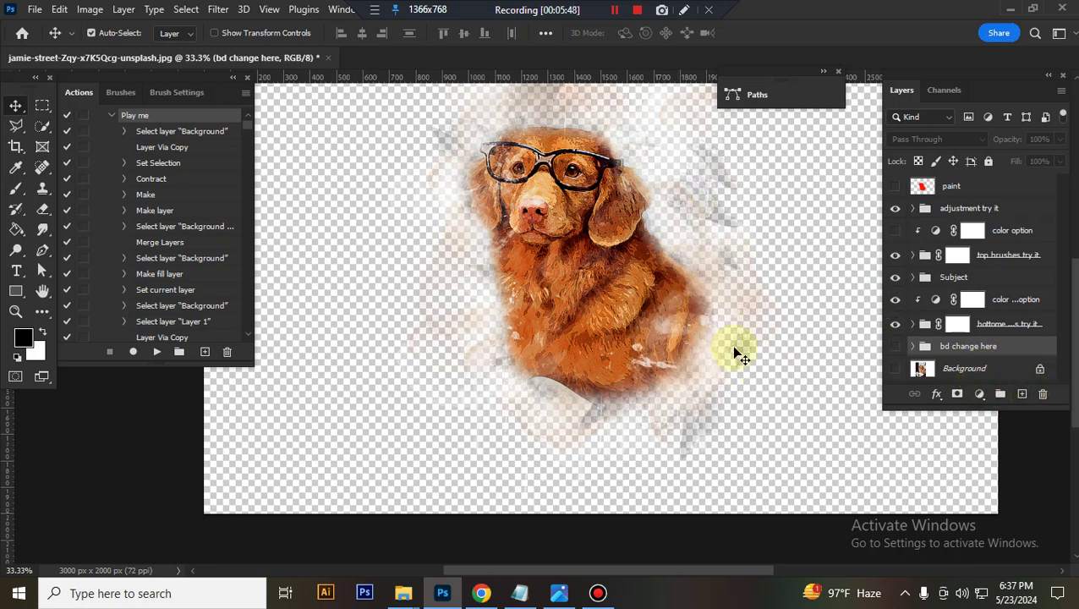
{"action": "left_click", "coordinate": [1029, 336]}
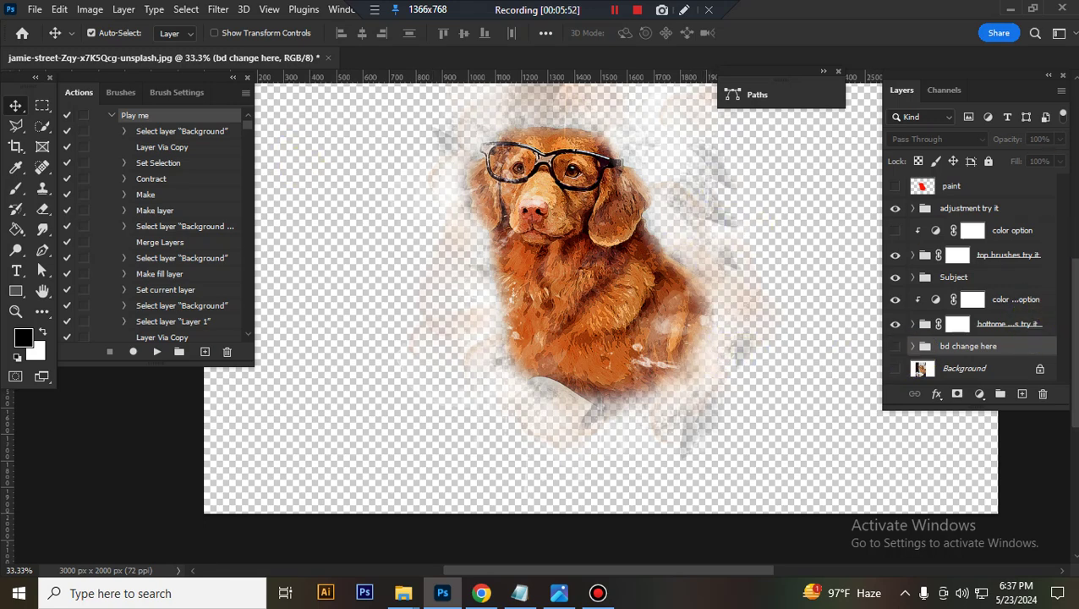